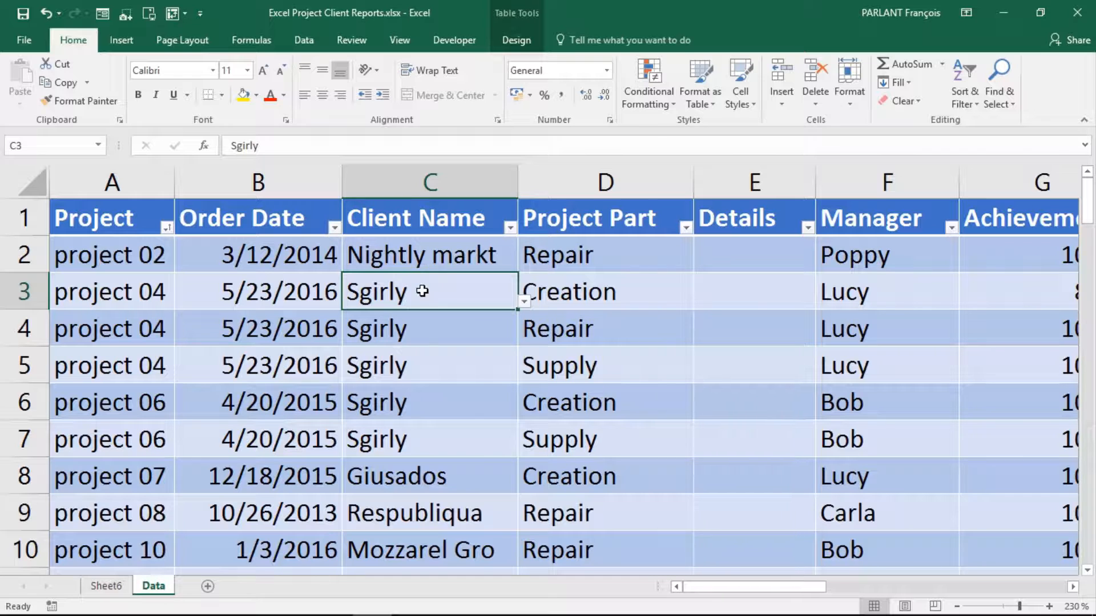
Insert a PivotTable based on Table1 and place it on a new worksheet
click(135, 42)
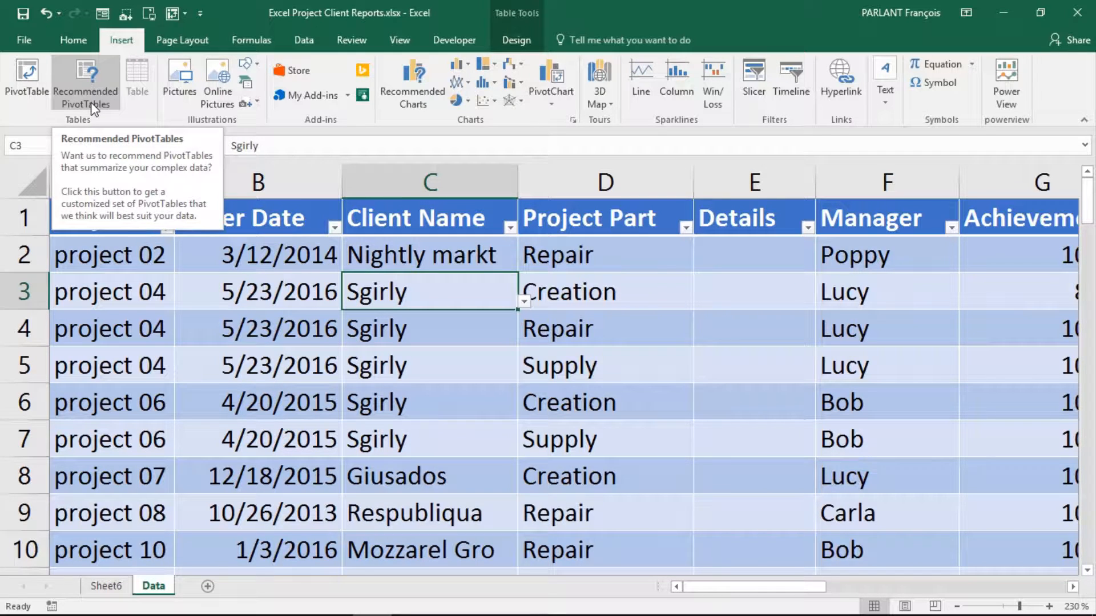
click(30, 90)
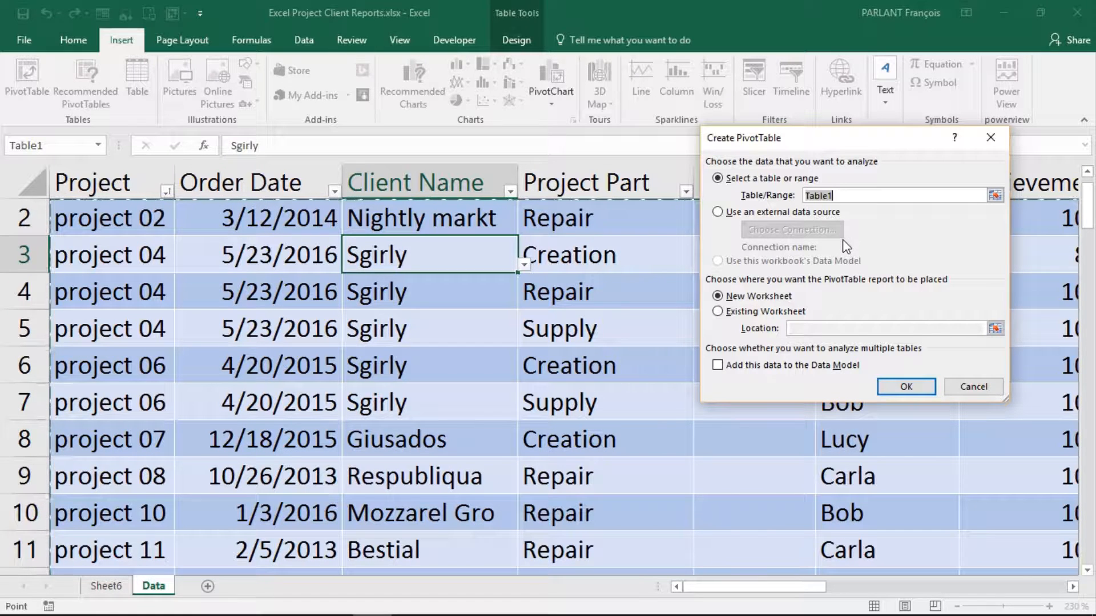
click(891, 392)
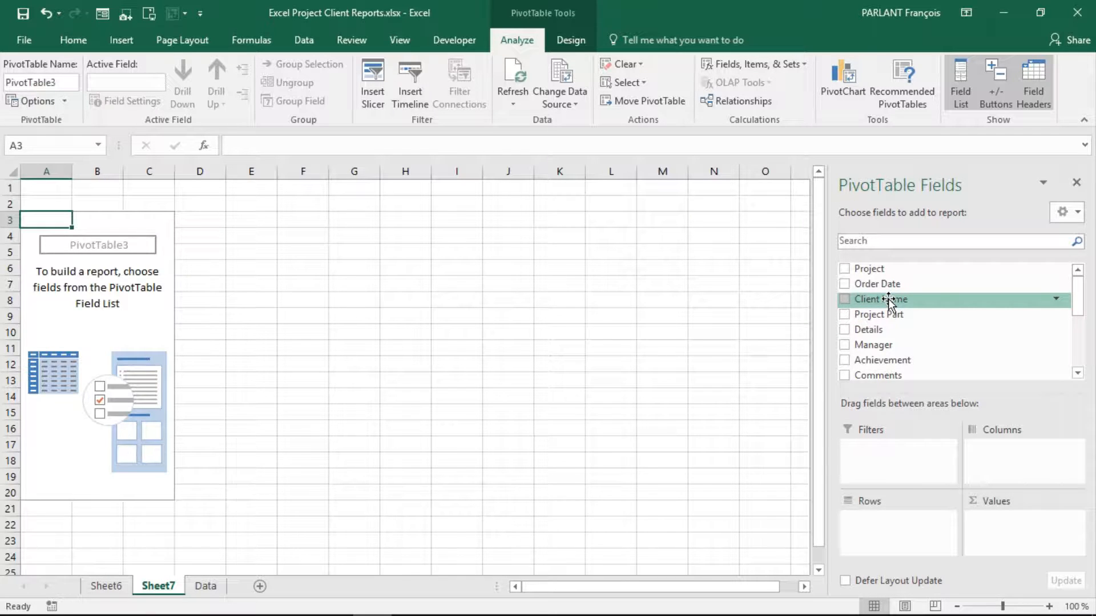
Place Client Name in the PivotTable's rows and summarize Project Part as a count in the values
drag(888, 299, 889, 521)
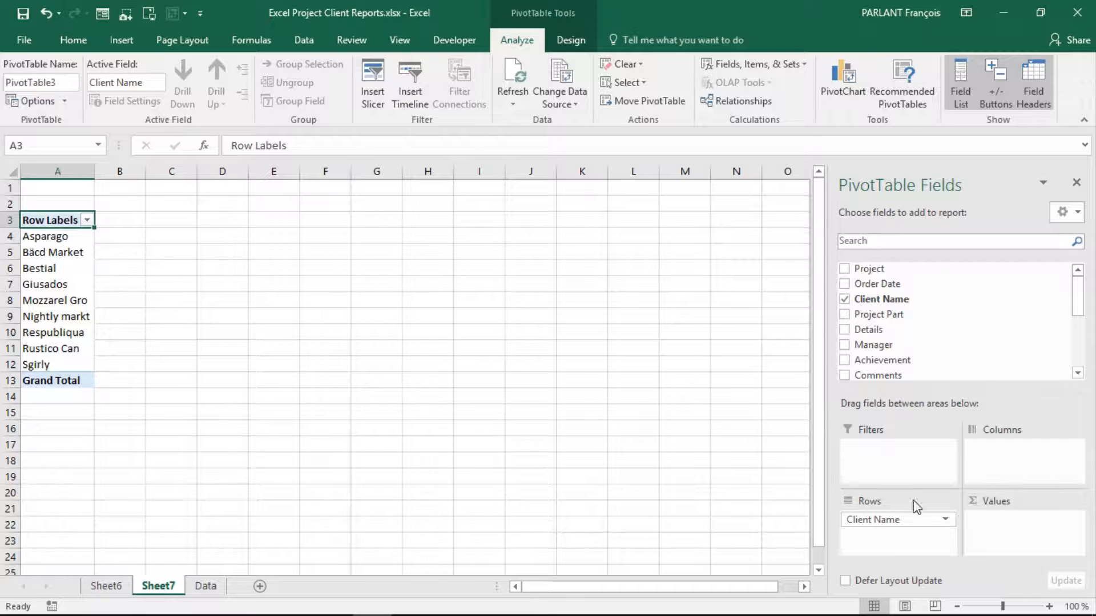
click(1049, 606)
click(1049, 606)
click(1049, 605)
click(1049, 606)
click(1049, 606)
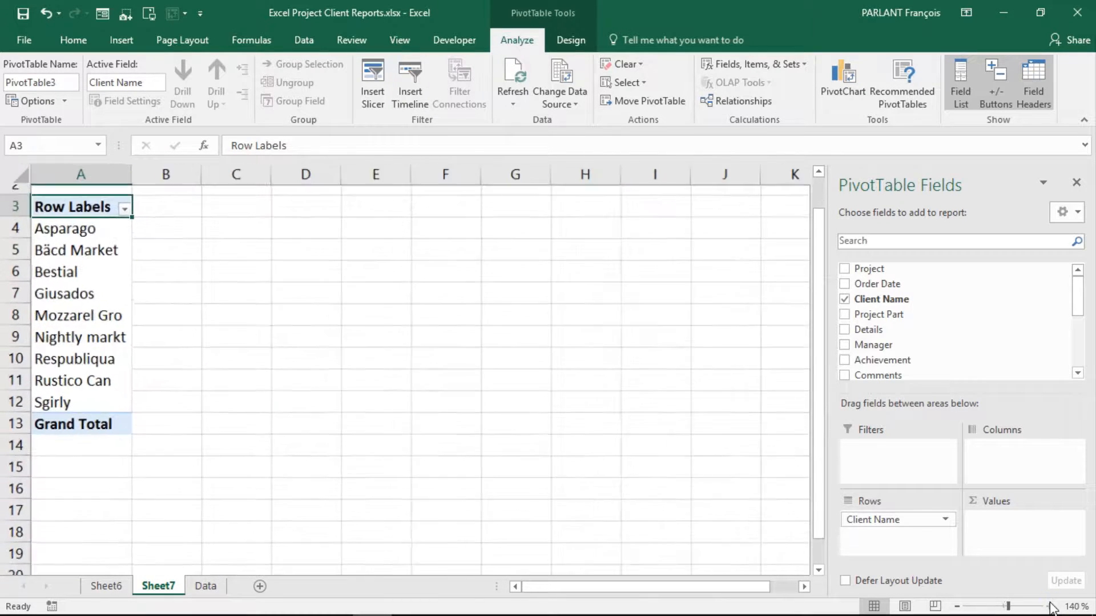
click(1049, 606)
click(1049, 606)
scroll(705, 438, up, 1)
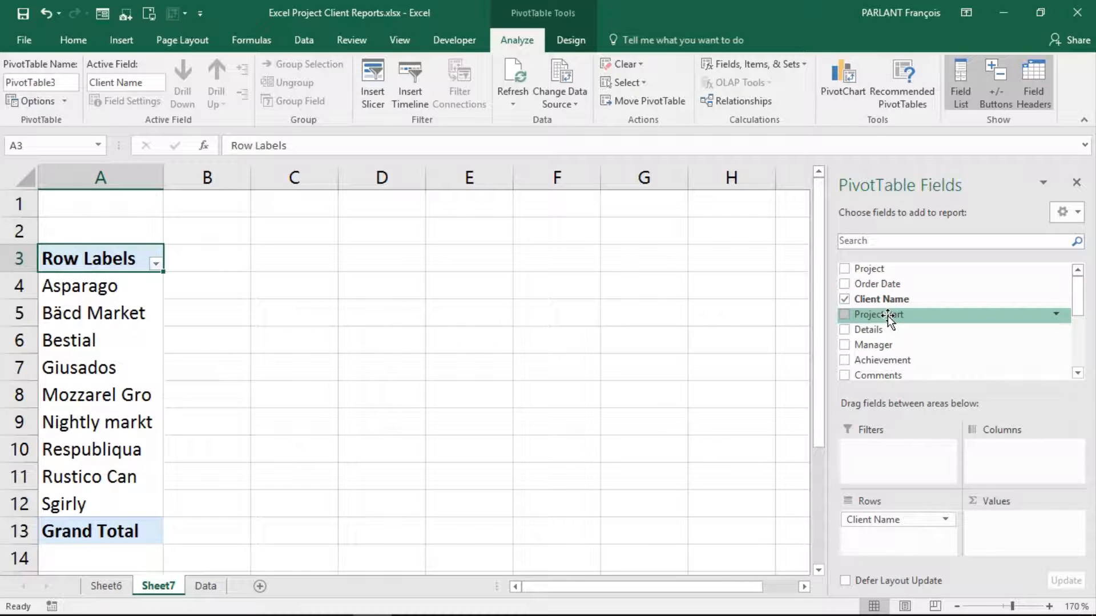
drag(888, 317, 1016, 537)
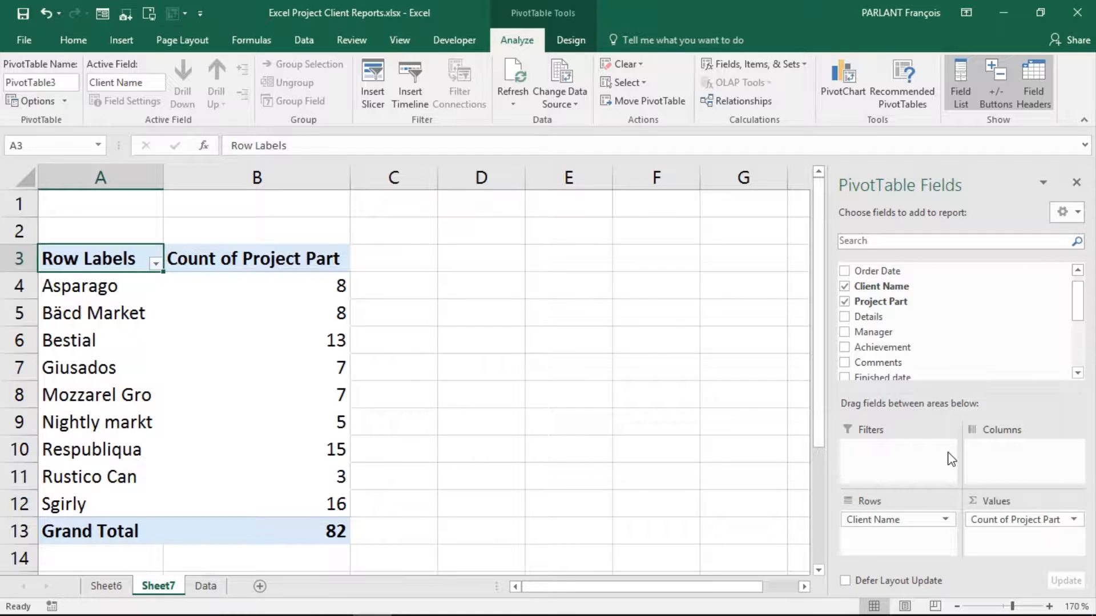
Replace Client Name with Manager in the PivotTable's rows
click(919, 521)
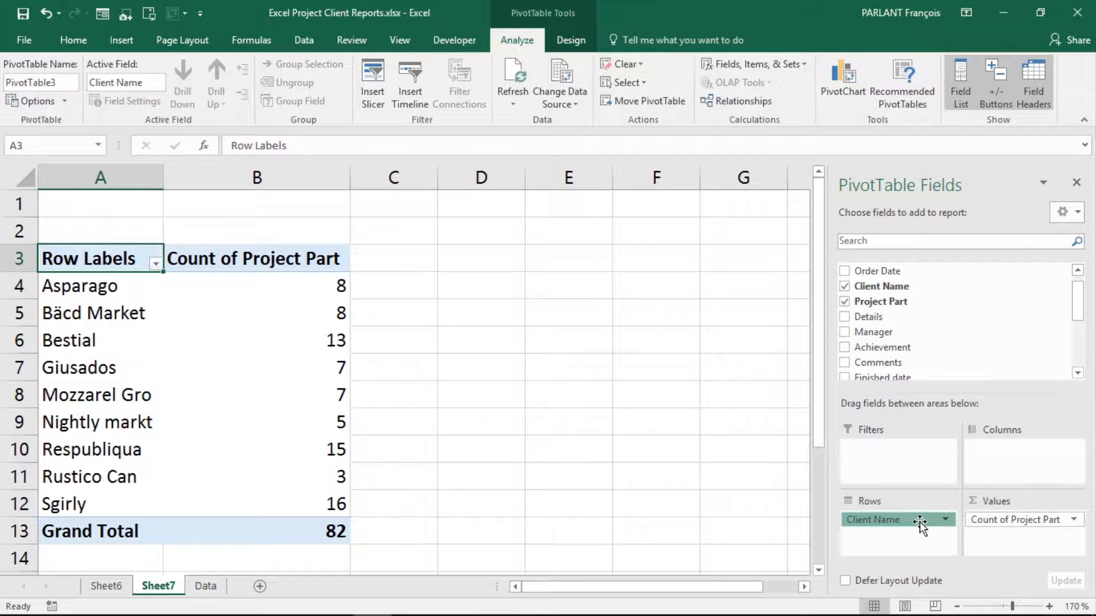
drag(919, 522, 956, 303)
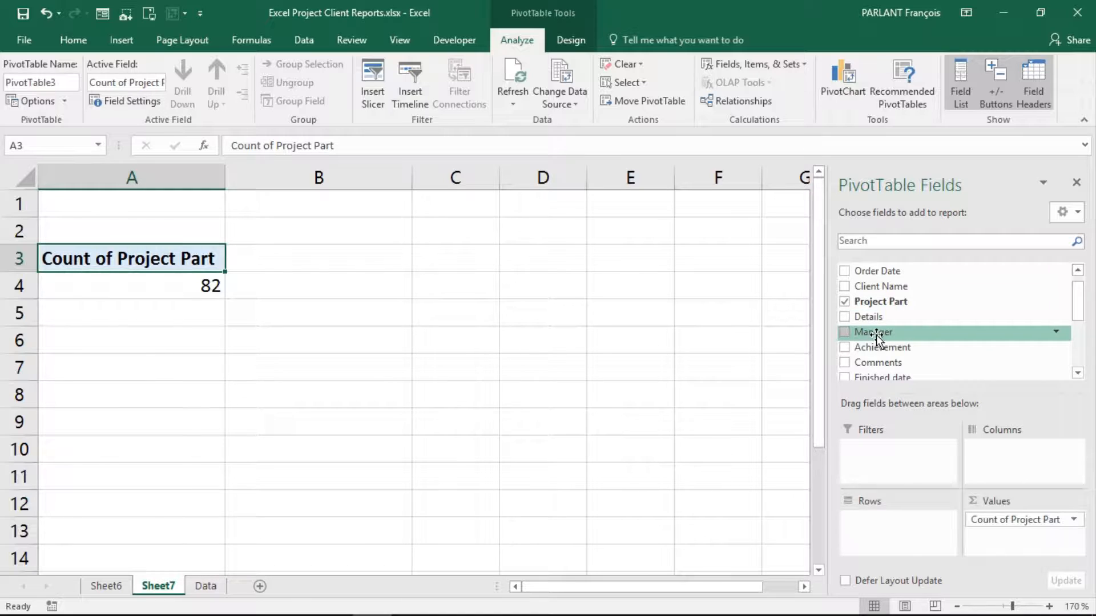
drag(875, 334, 882, 542)
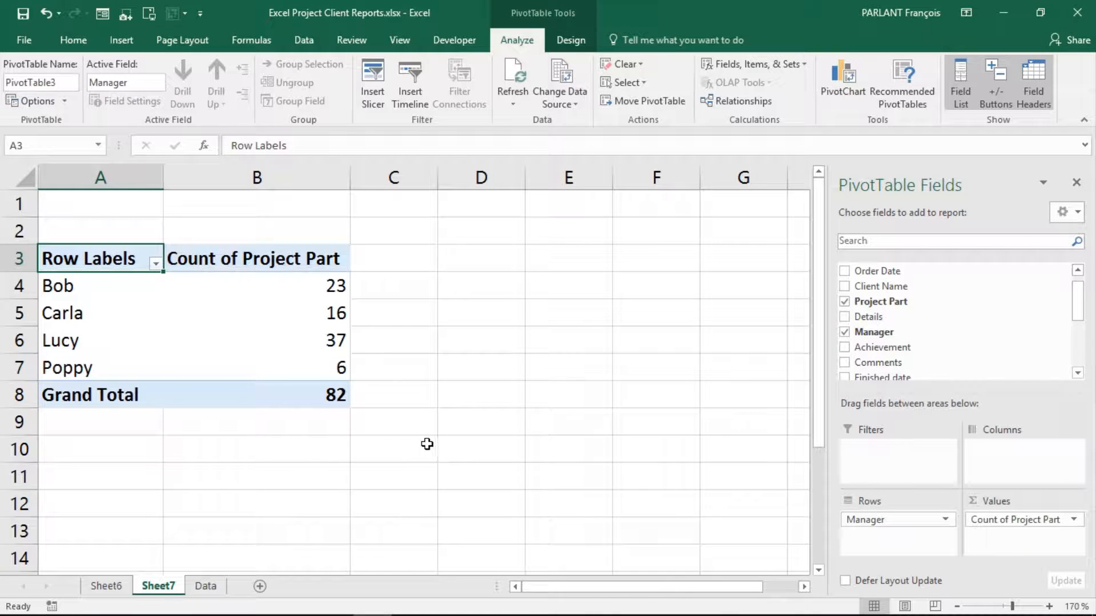
mouse_move(337, 370)
Replace the count of Project Part with the sum of Quote in the PivotTable's values
drag(1043, 519, 1002, 335)
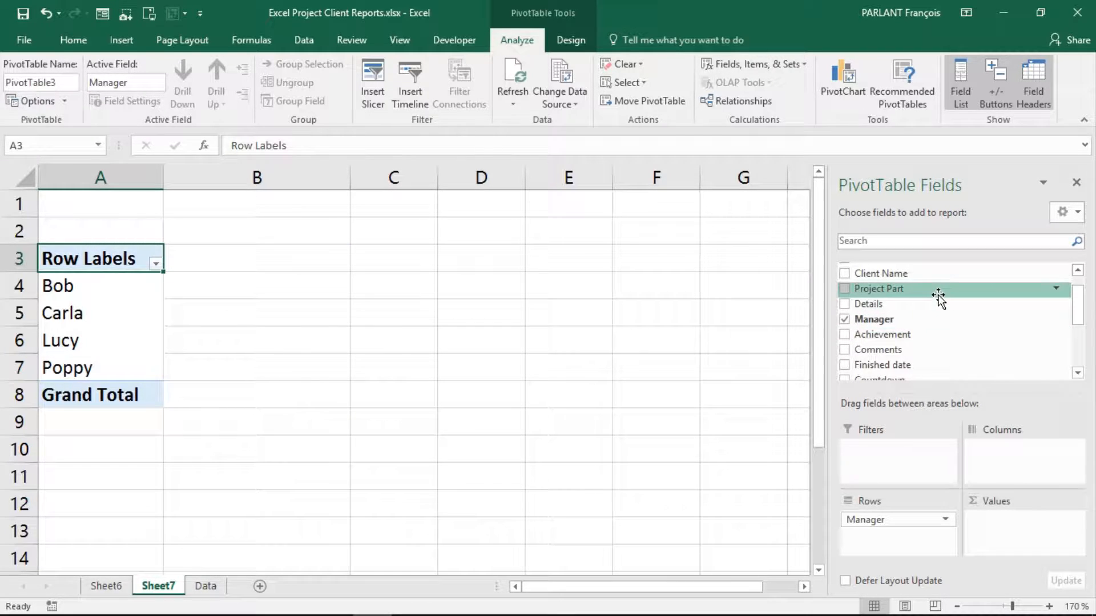
drag(1076, 314, 1077, 346)
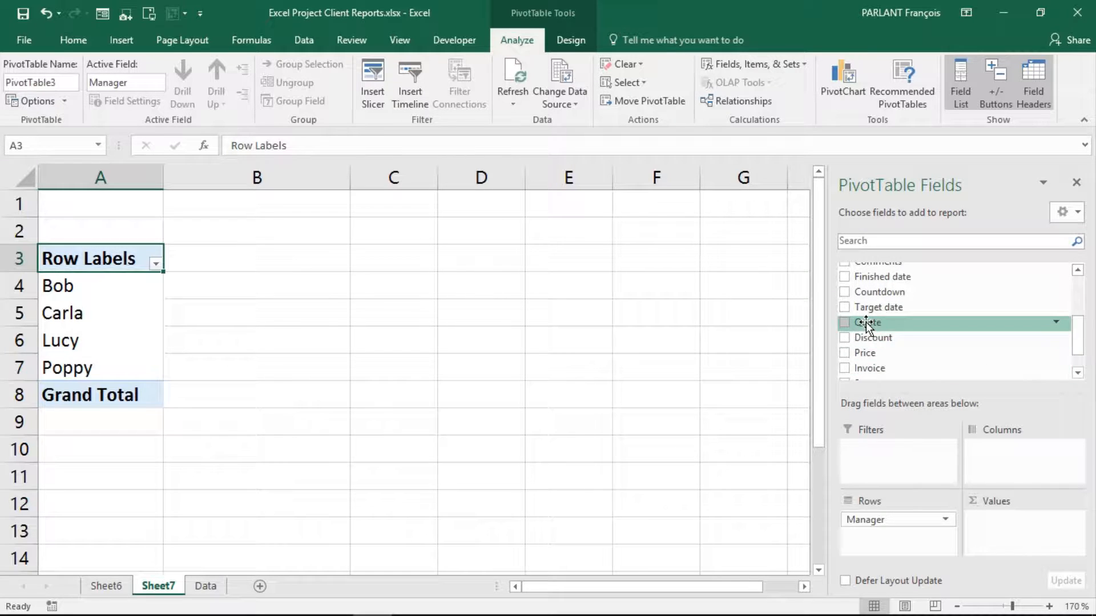
drag(865, 322, 998, 527)
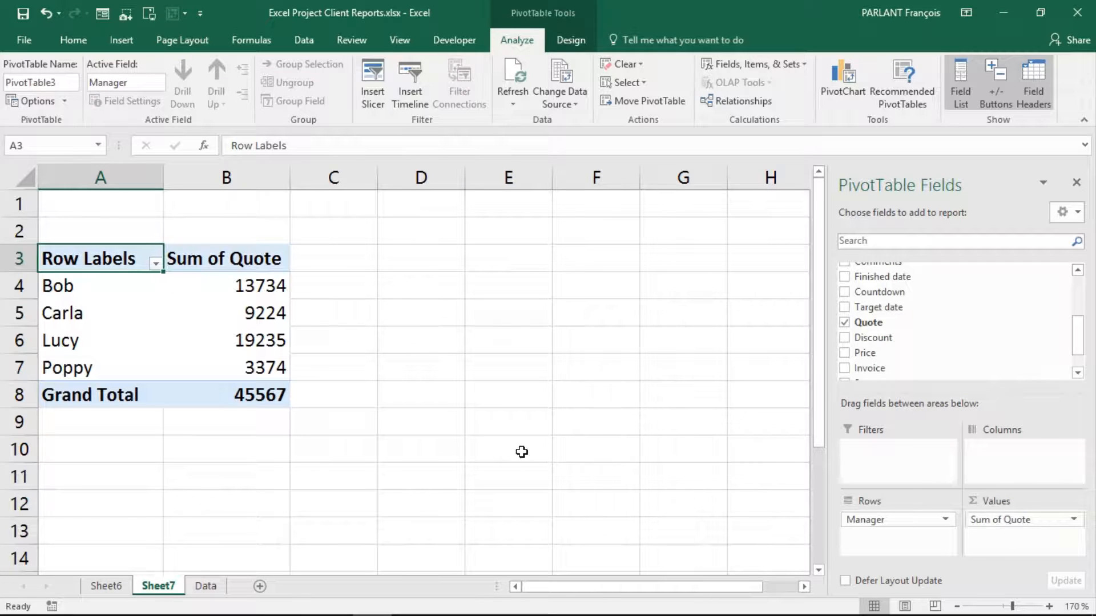
mouse_move(261, 377)
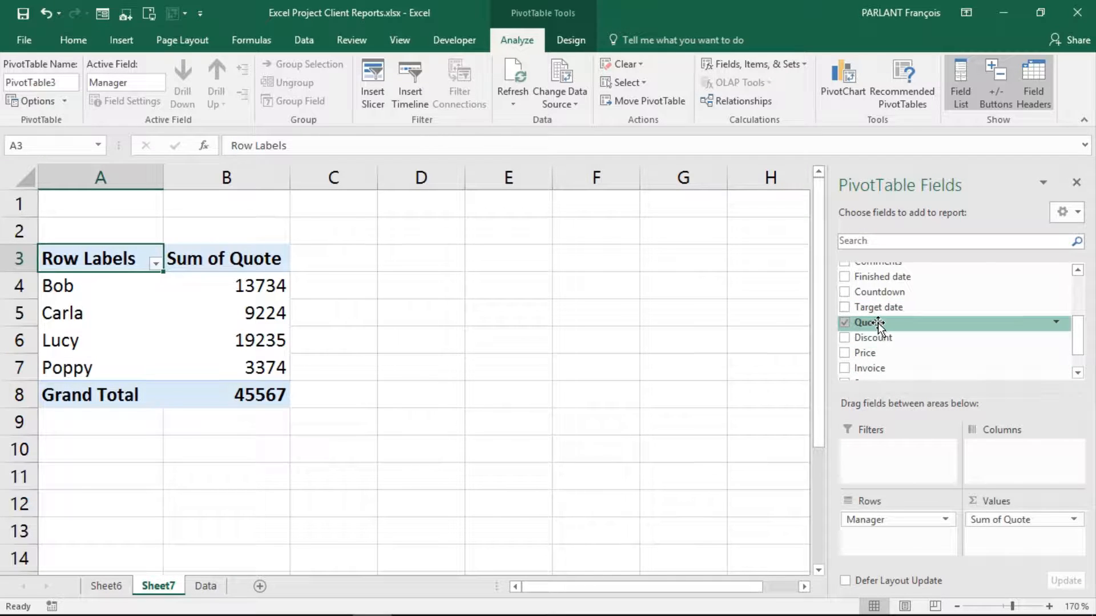
Add Quote to the PivotTable's values a second time and show that column as % of Grand Total
drag(878, 323, 990, 542)
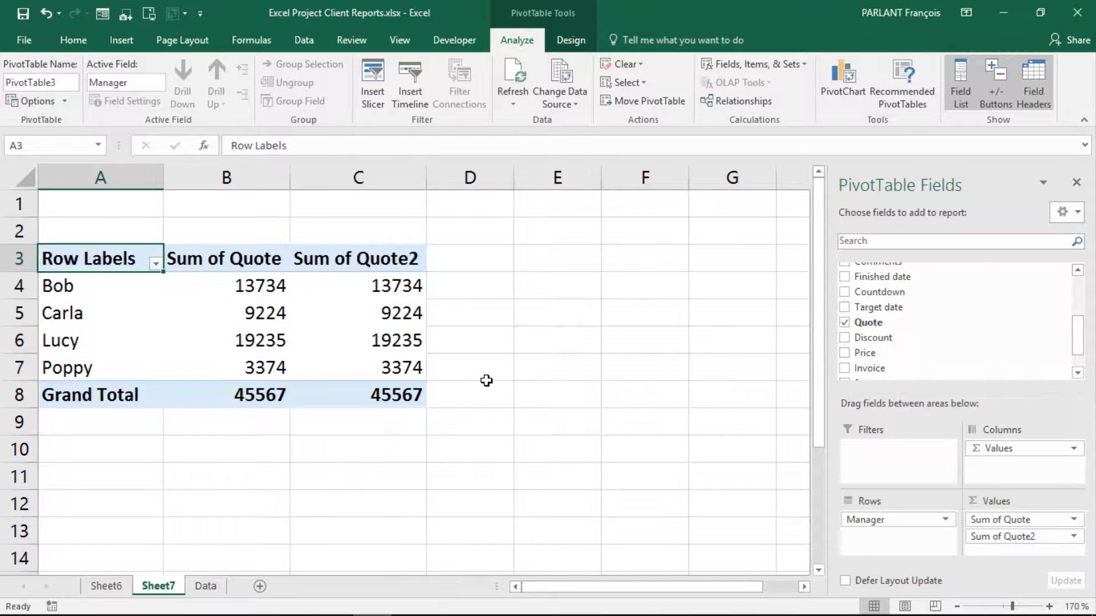
double_click(375, 261)
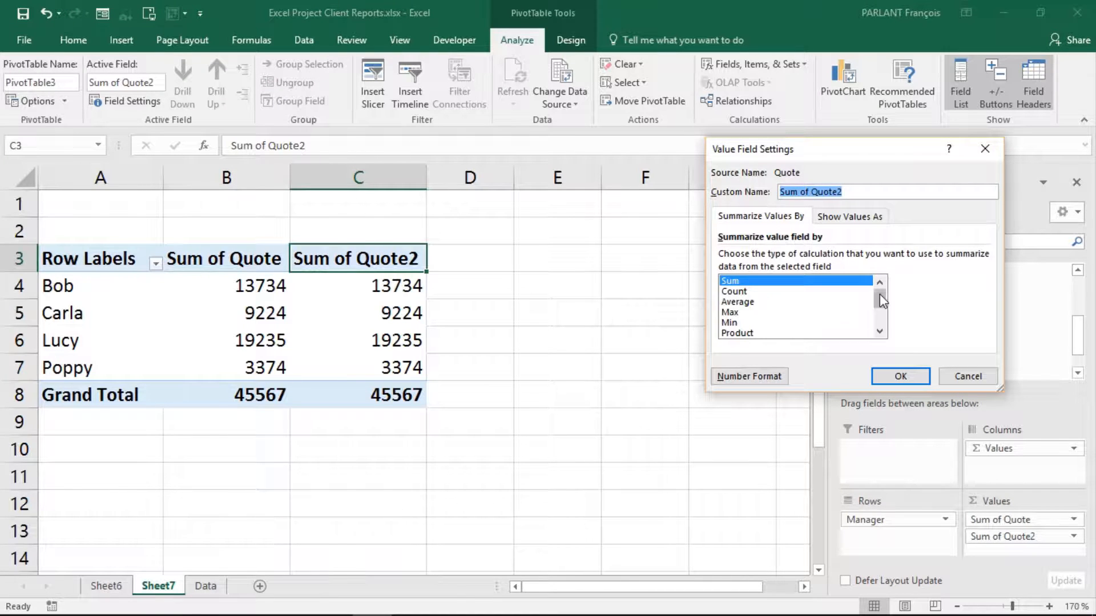
mouse_move(879, 295)
mouse_down()
mouse_move(879, 324)
mouse_move(879, 282)
mouse_up()
click(866, 217)
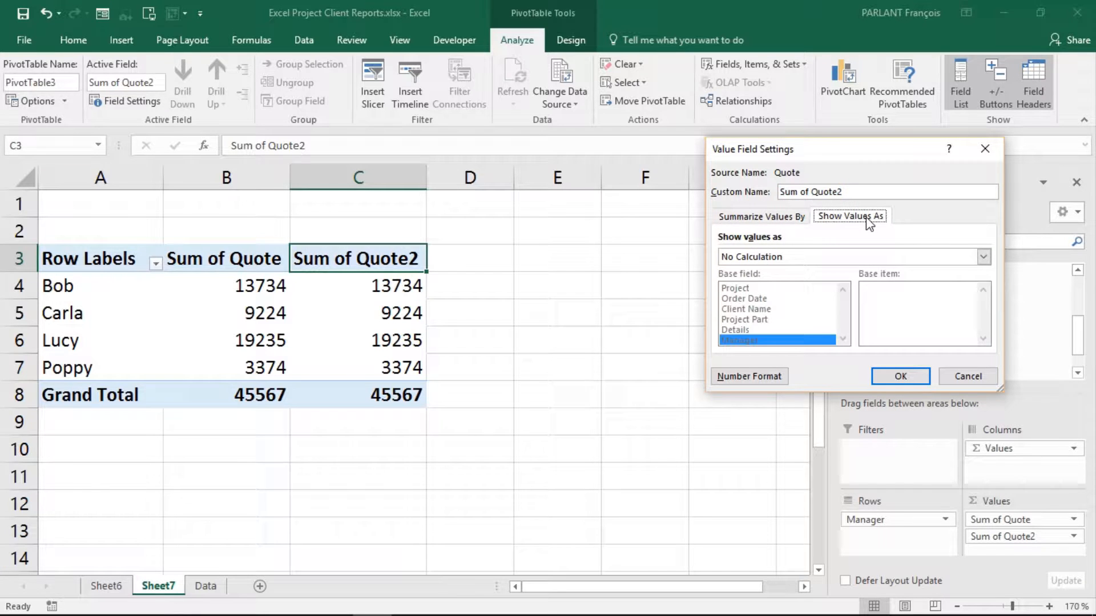
click(881, 256)
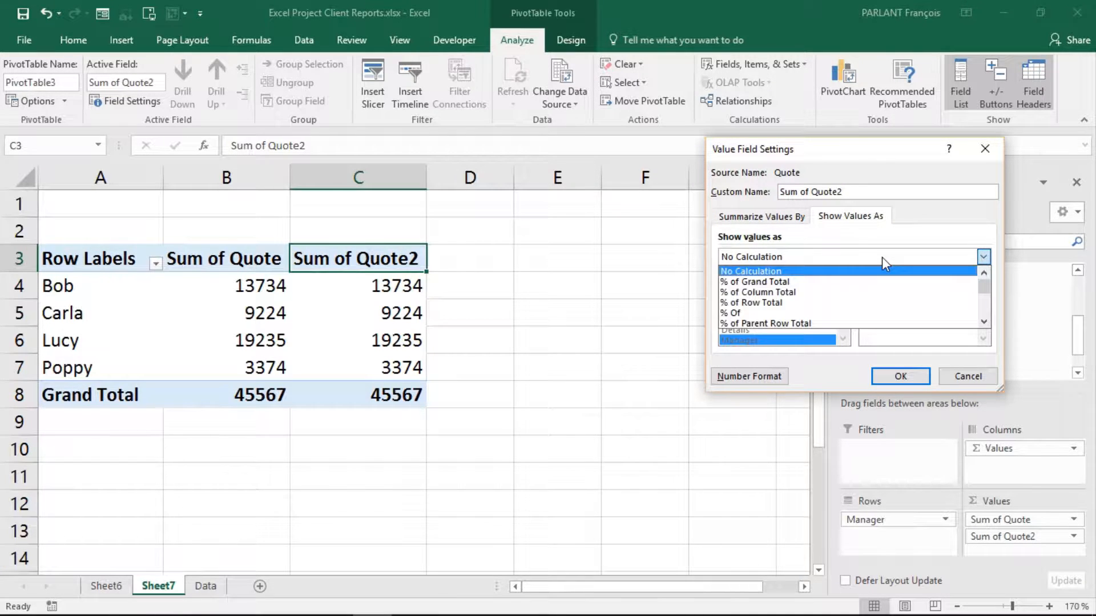
click(847, 283)
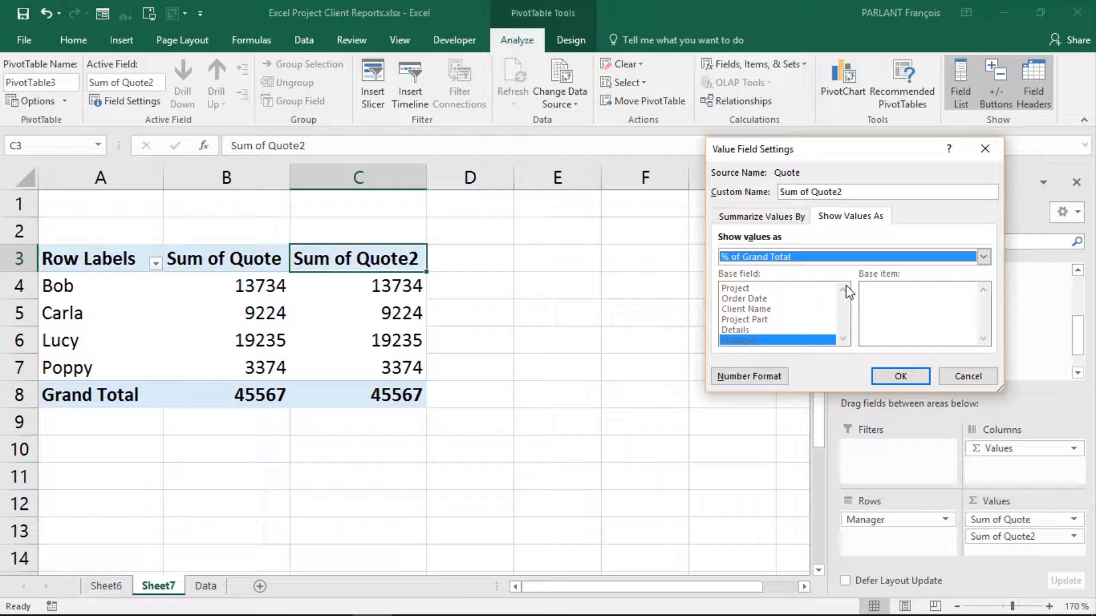
click(907, 382)
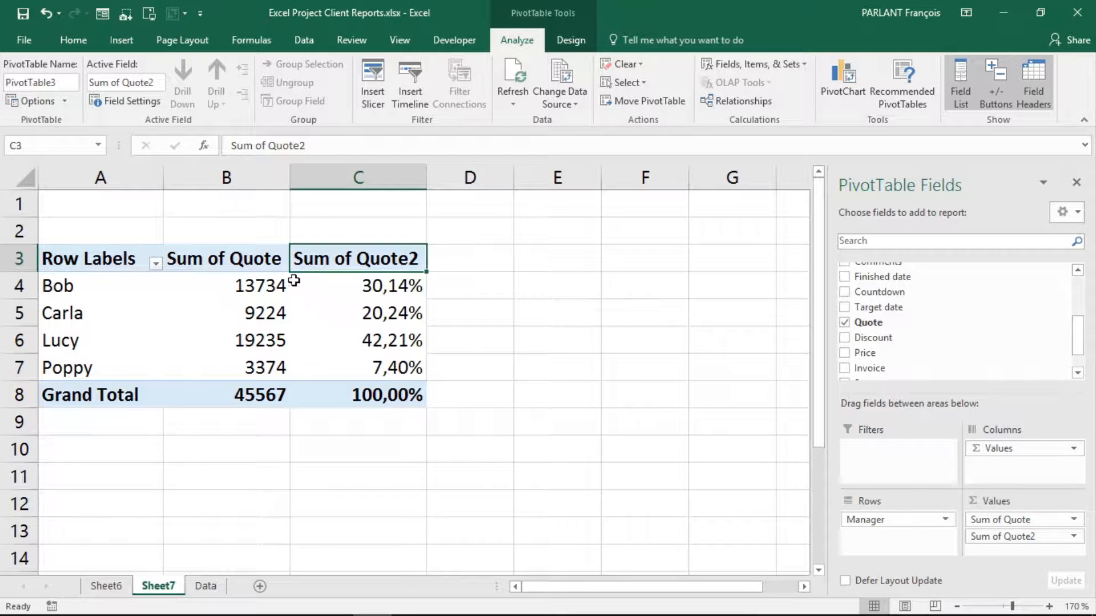
click(256, 285)
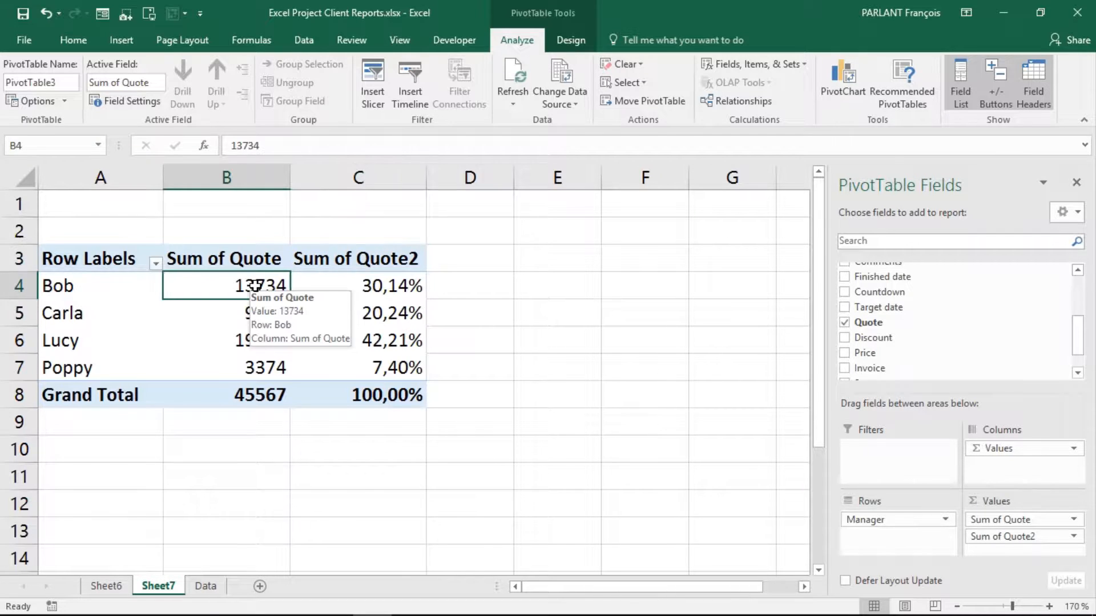
click(376, 286)
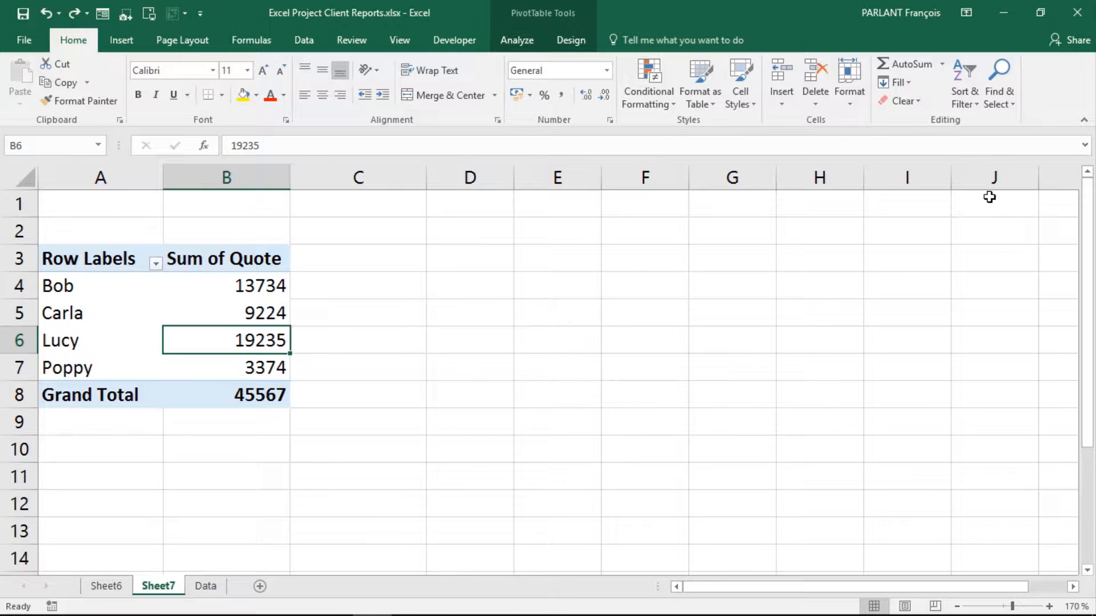
Display the field list again, place Client Name in the columns and nest Project Part under Manager in the rows
right_click(220, 316)
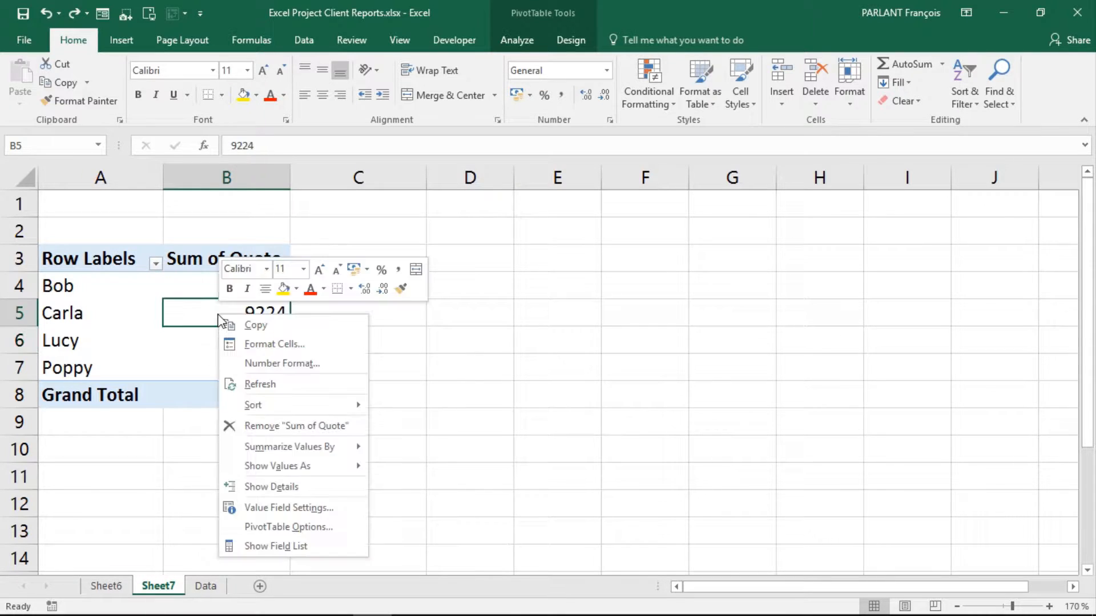
click(281, 547)
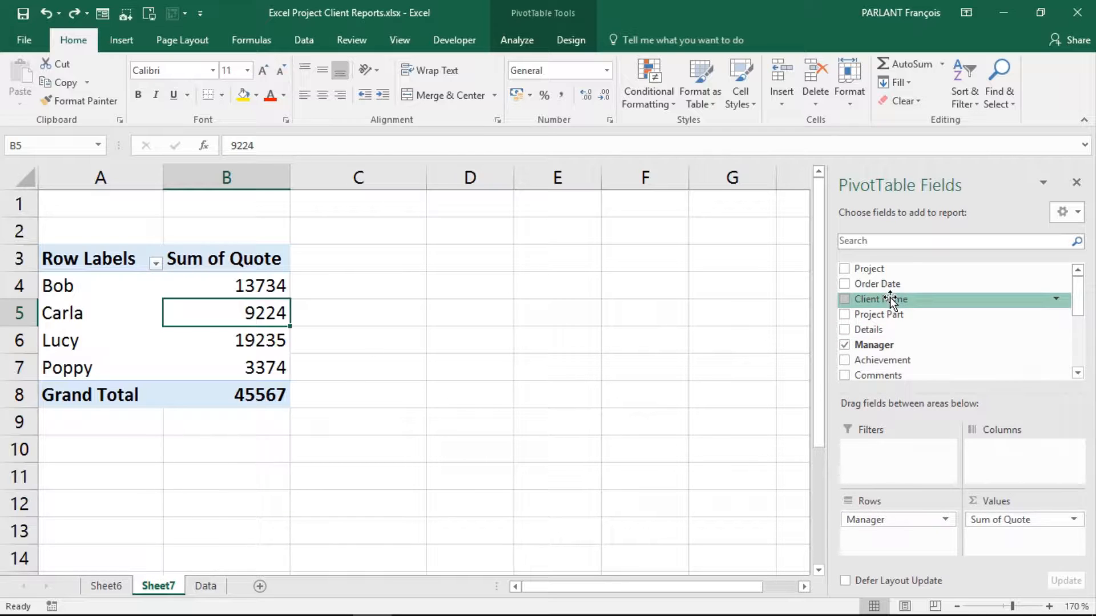
drag(889, 298, 998, 452)
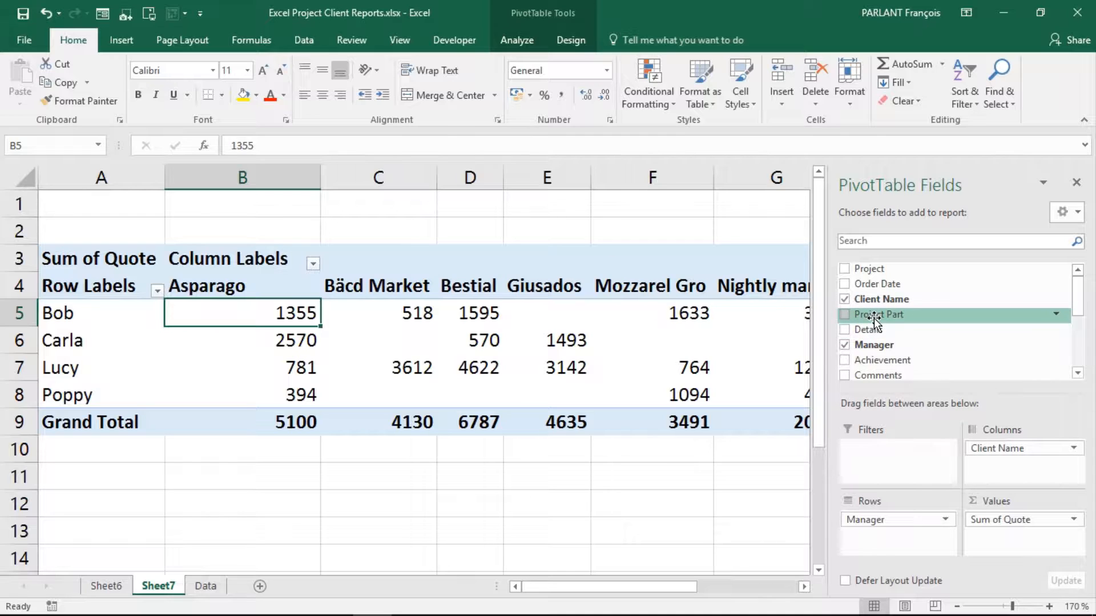
drag(874, 317, 893, 541)
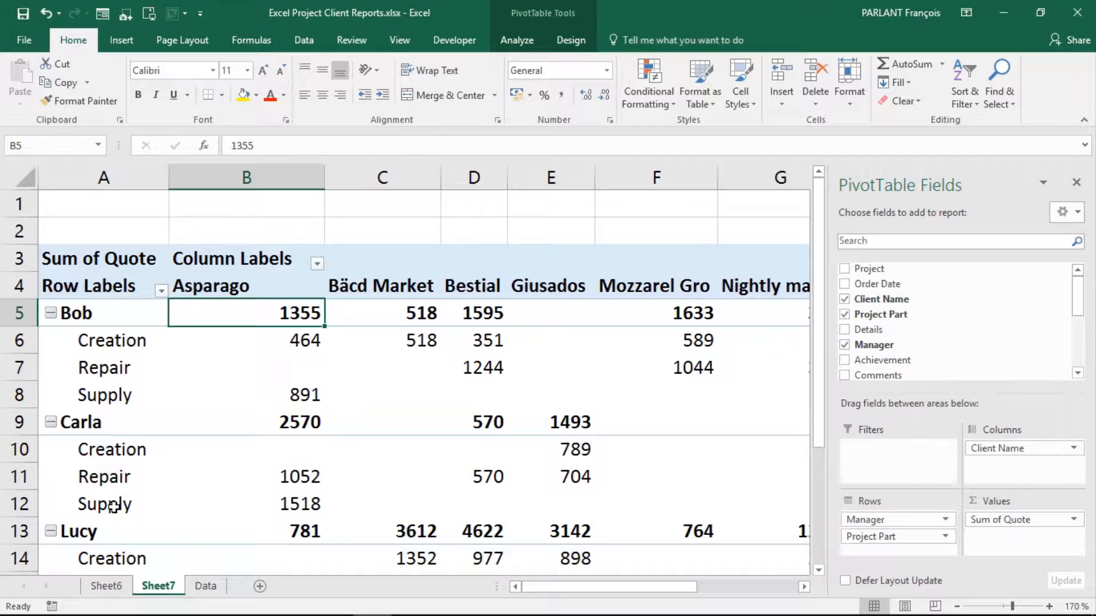
Hide the PivotTable field list to examine quotes by manager, project part and client across the wide report
click(1076, 185)
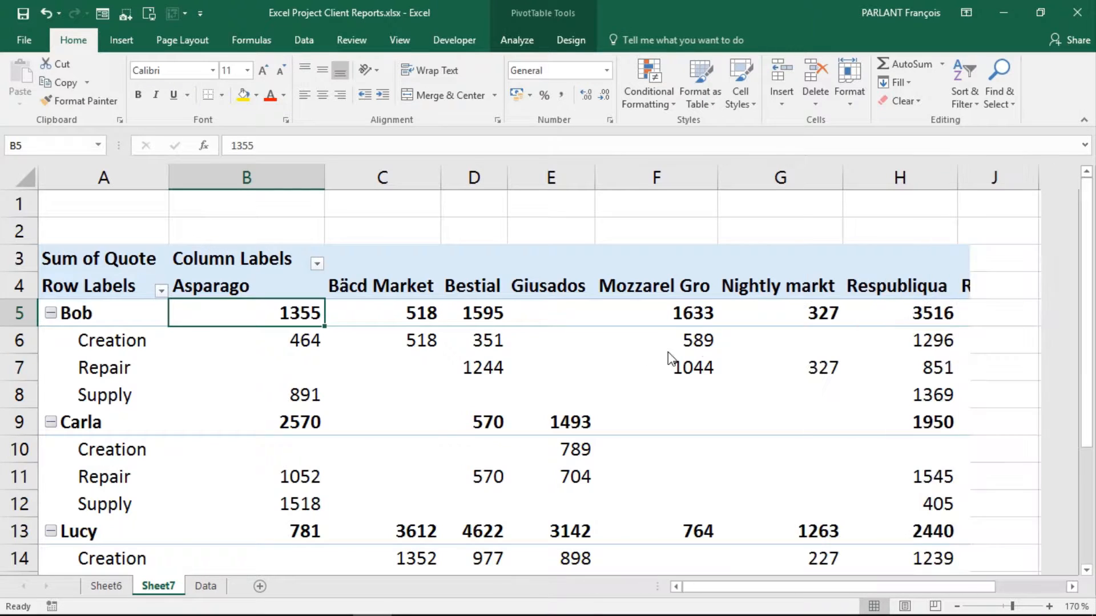
click(626, 386)
mouse_move(626, 386)
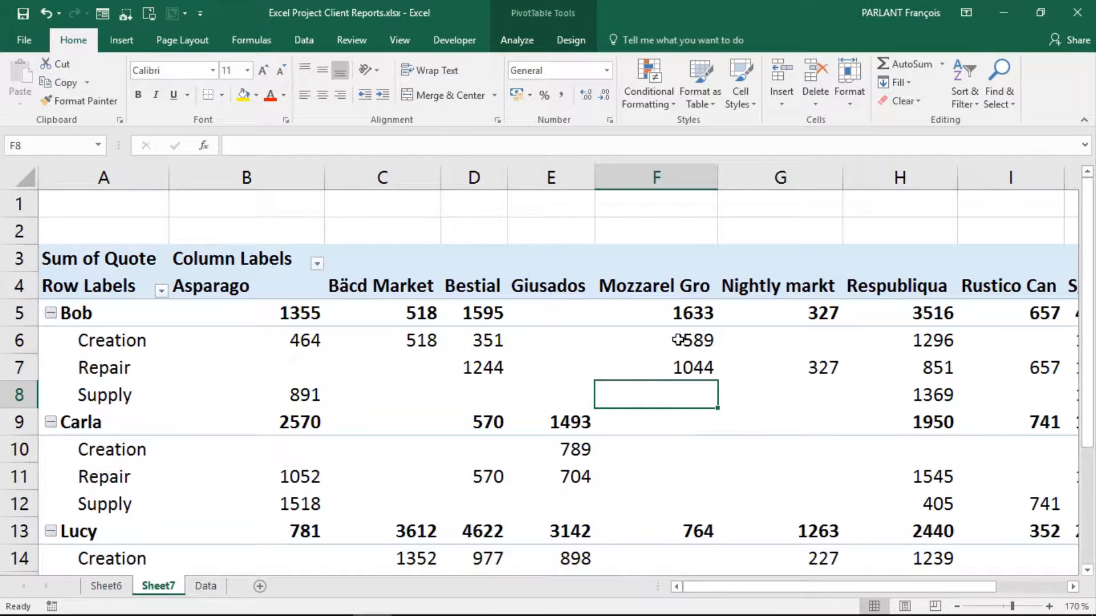
mouse_move(364, 463)
click(480, 419)
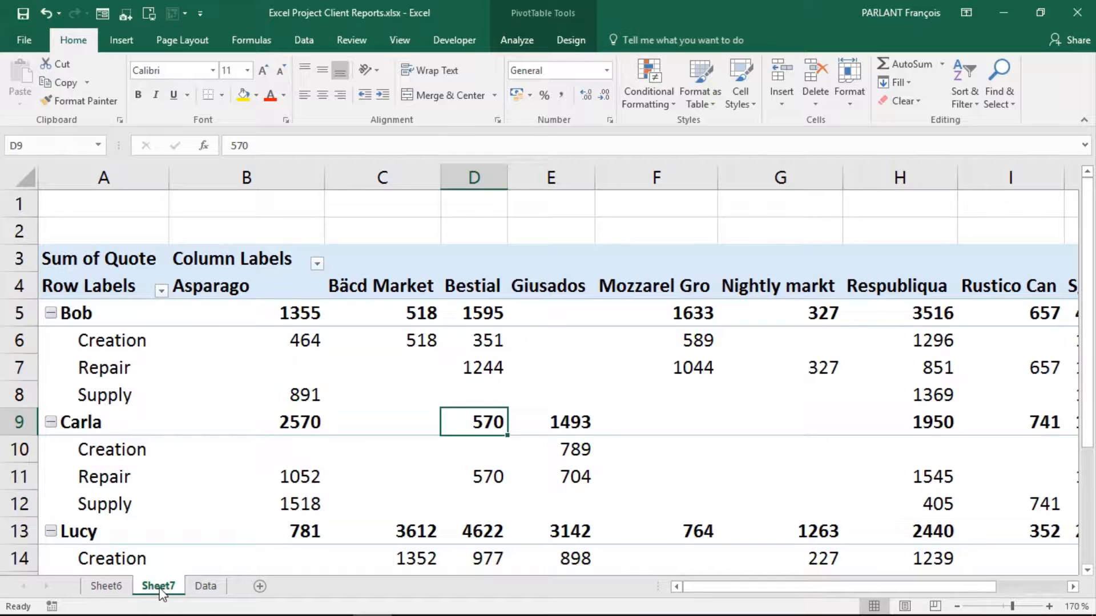
Bring back the field list, remove Client Name from the columns and move Project Part from the rows to the columns
right_click(404, 422)
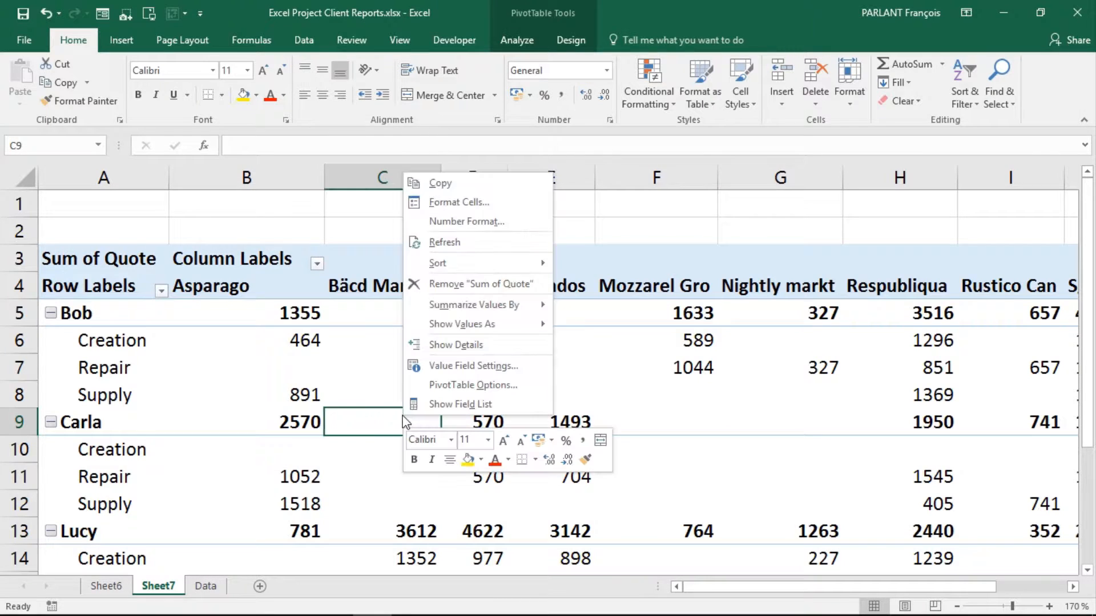
click(446, 406)
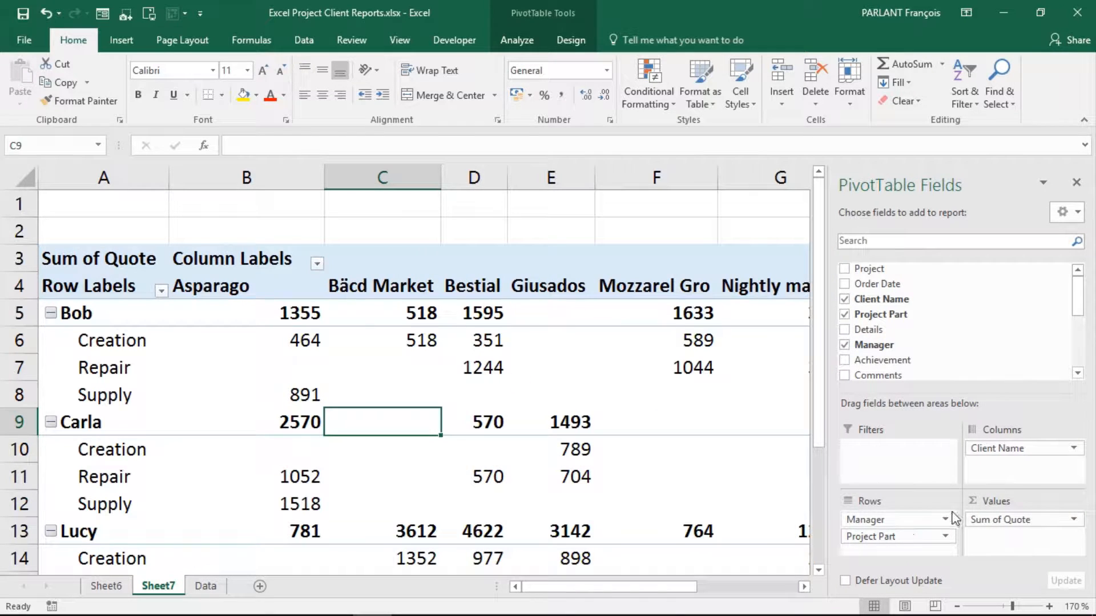
drag(1005, 450, 851, 350)
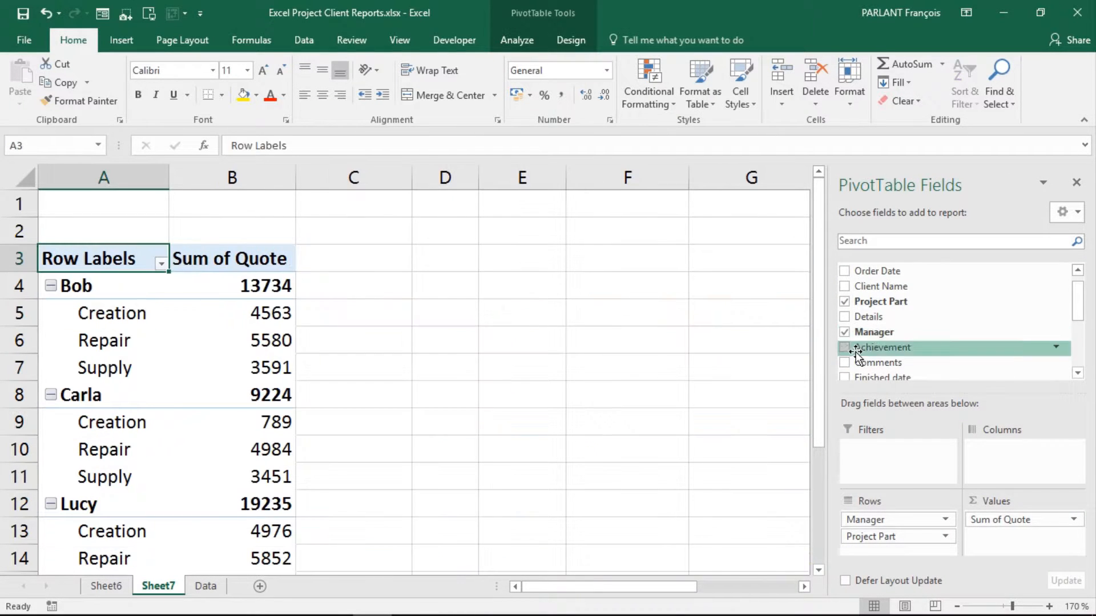
drag(914, 539, 996, 456)
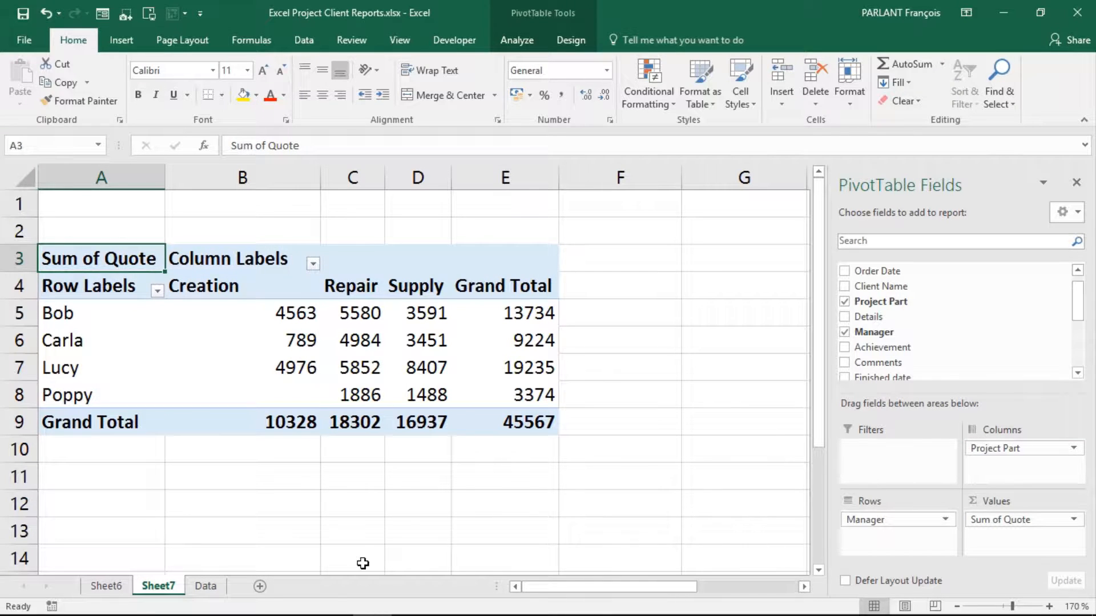
Rename the PivotTable's worksheet as Part By Manager and duplicate it, placing the copy just before the Data sheet
double_click(150, 591)
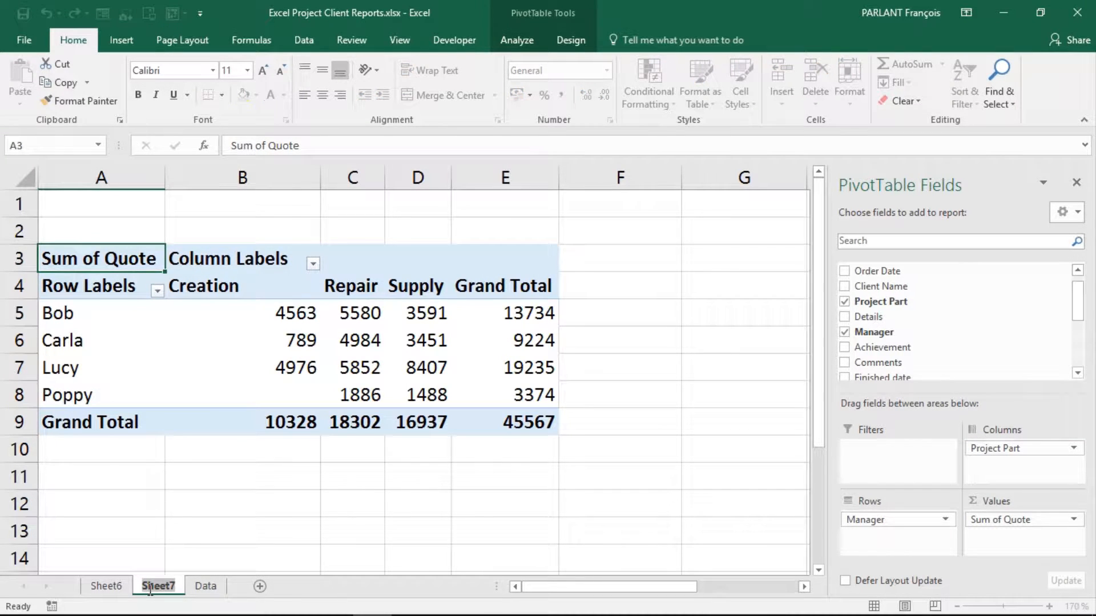
key(BackSpace)
text(Part)
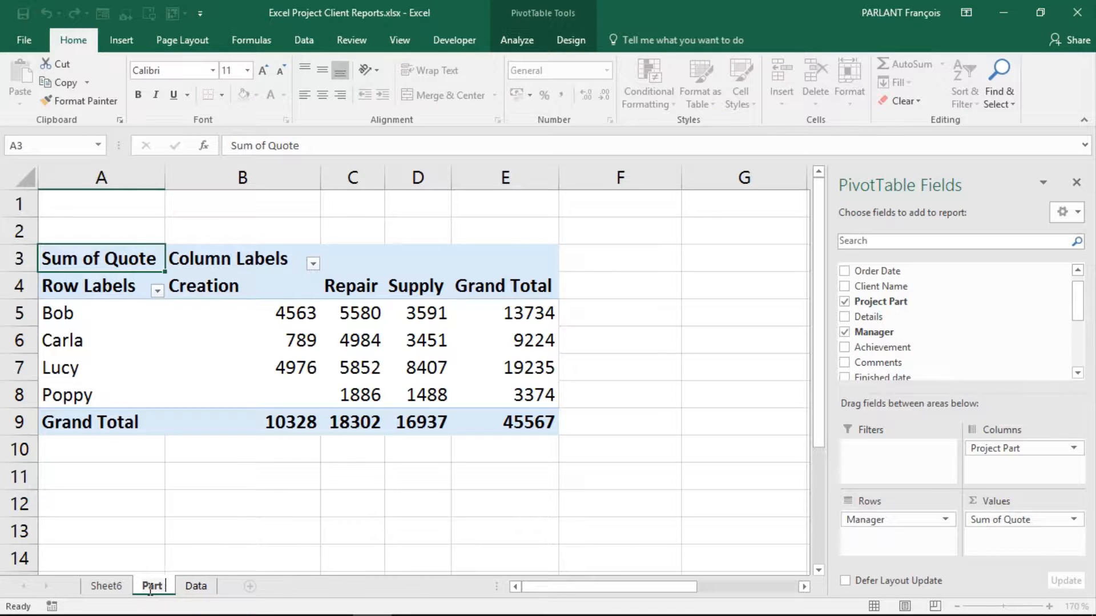
text( By Man)
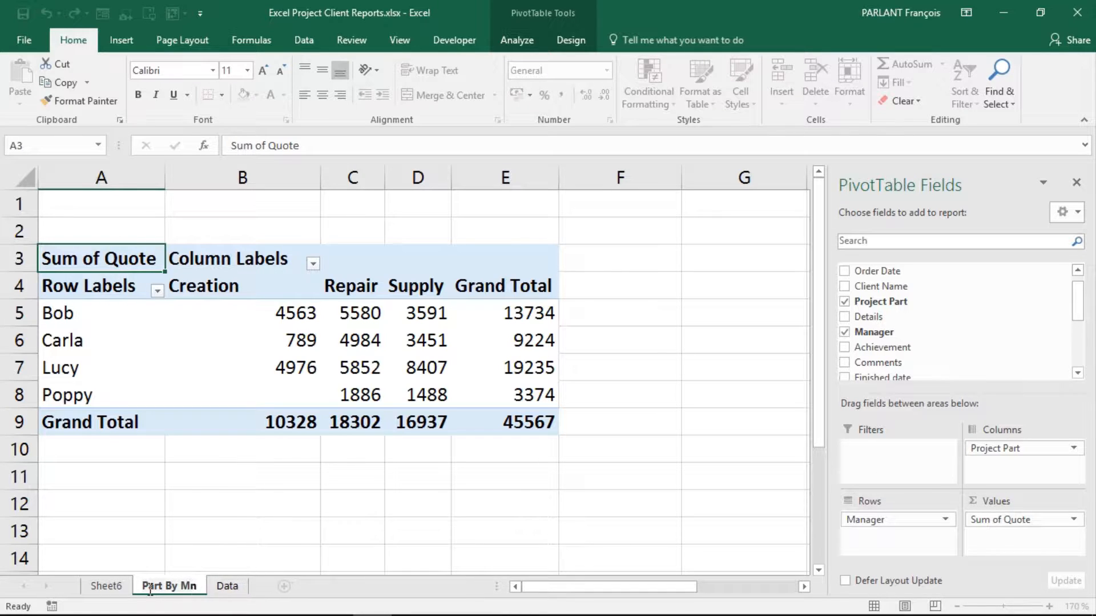
text(ager)
key(Return)
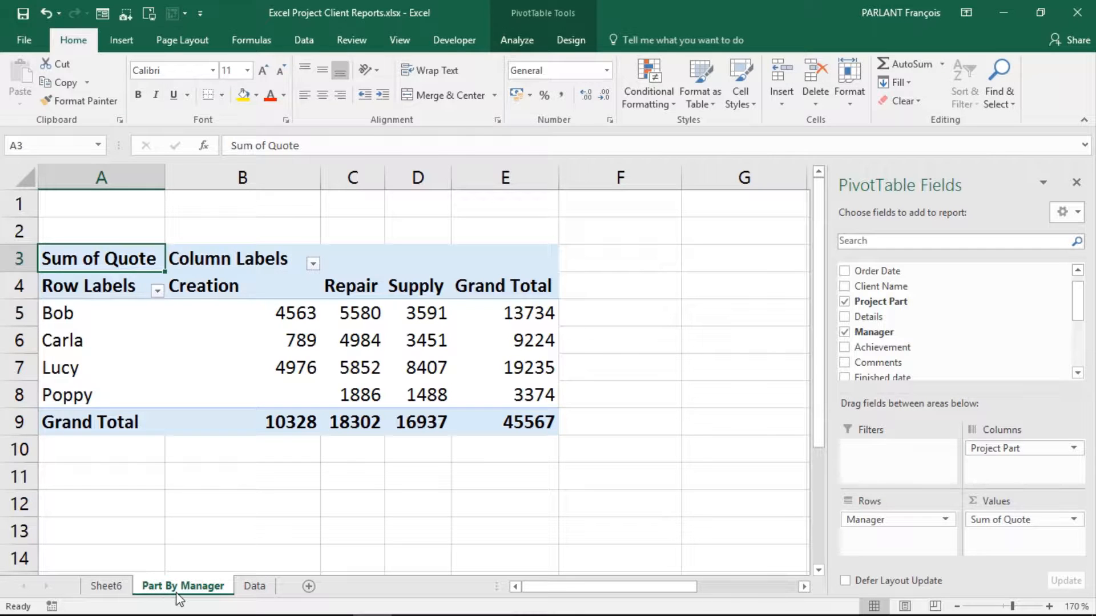
drag(177, 596, 246, 590)
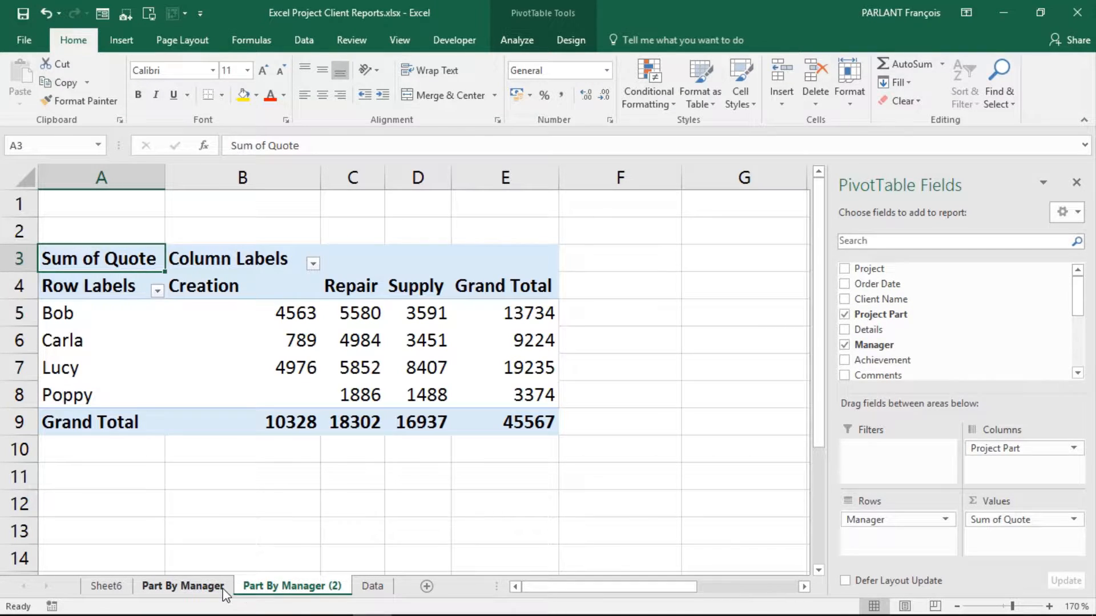
right_click(223, 594)
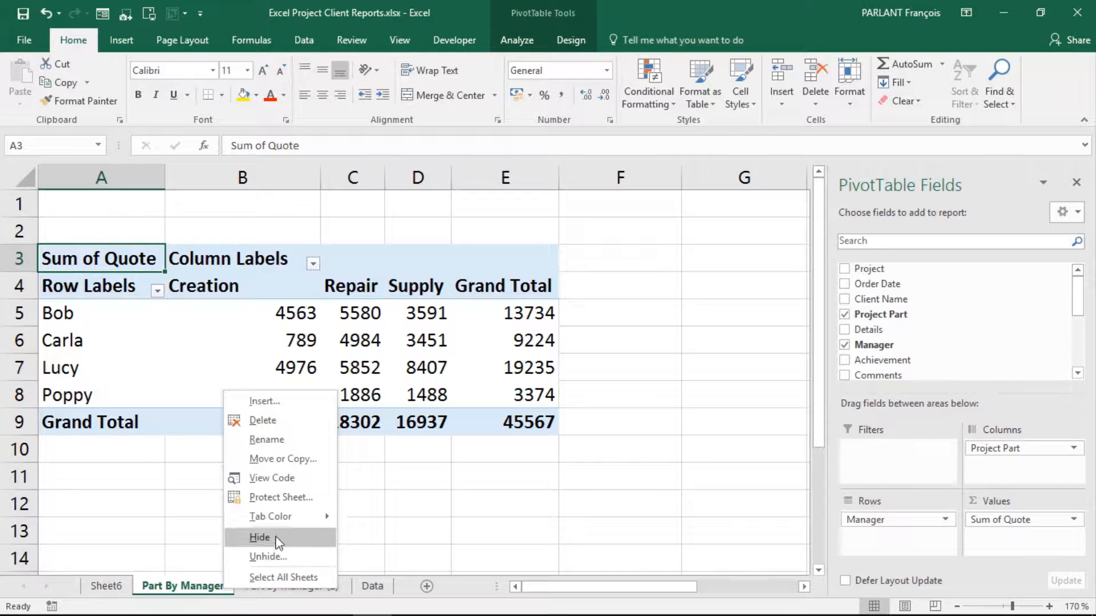
click(301, 463)
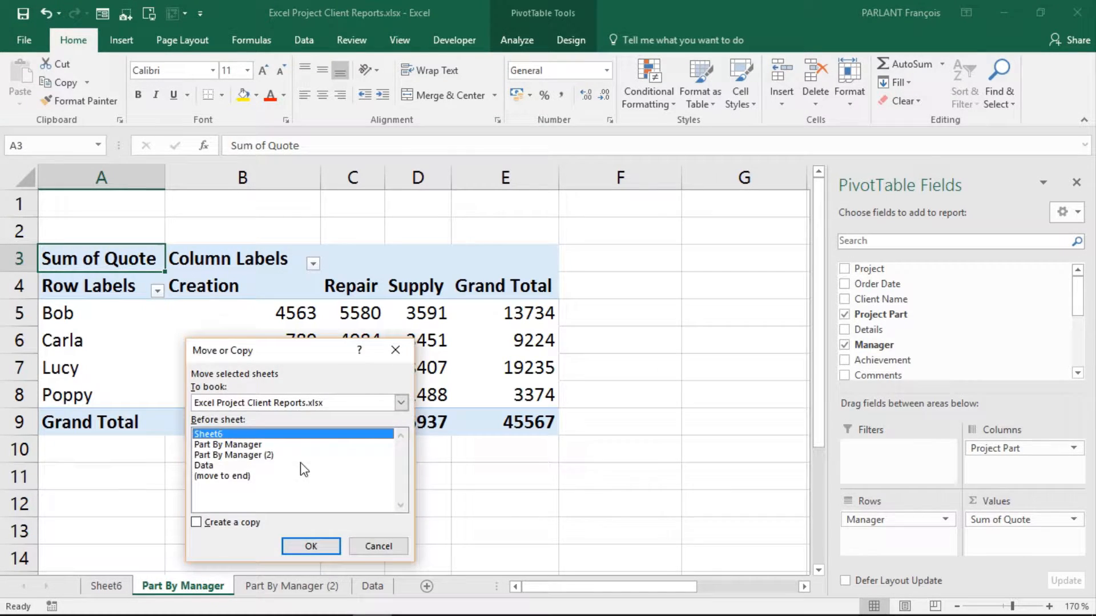
click(196, 522)
click(379, 546)
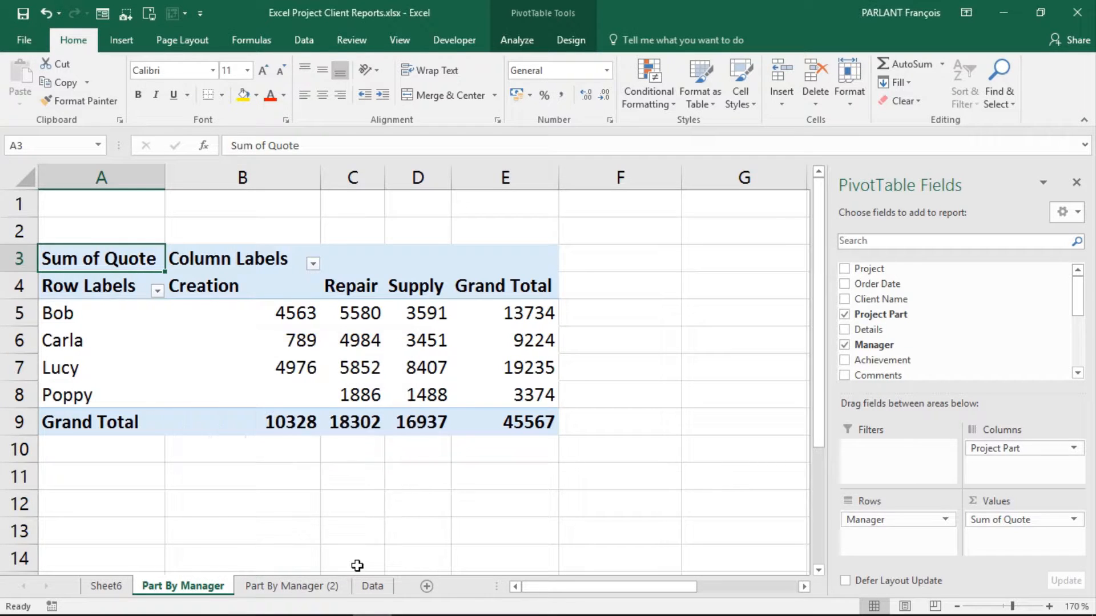
Rename the duplicated worksheet Part By Manager (2) as Part By Client
click(291, 588)
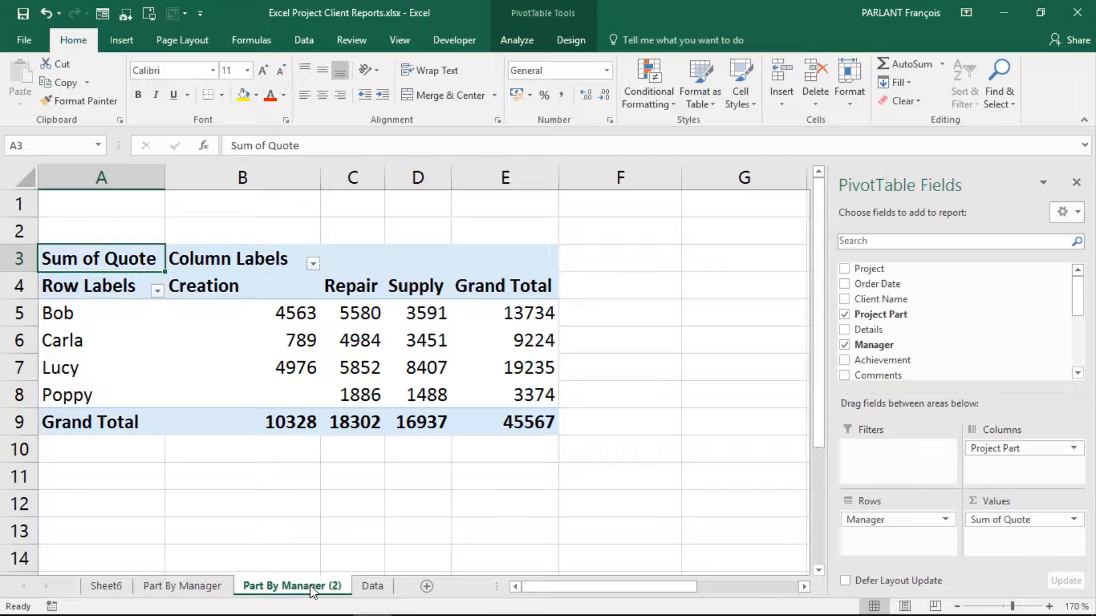
double_click(339, 589)
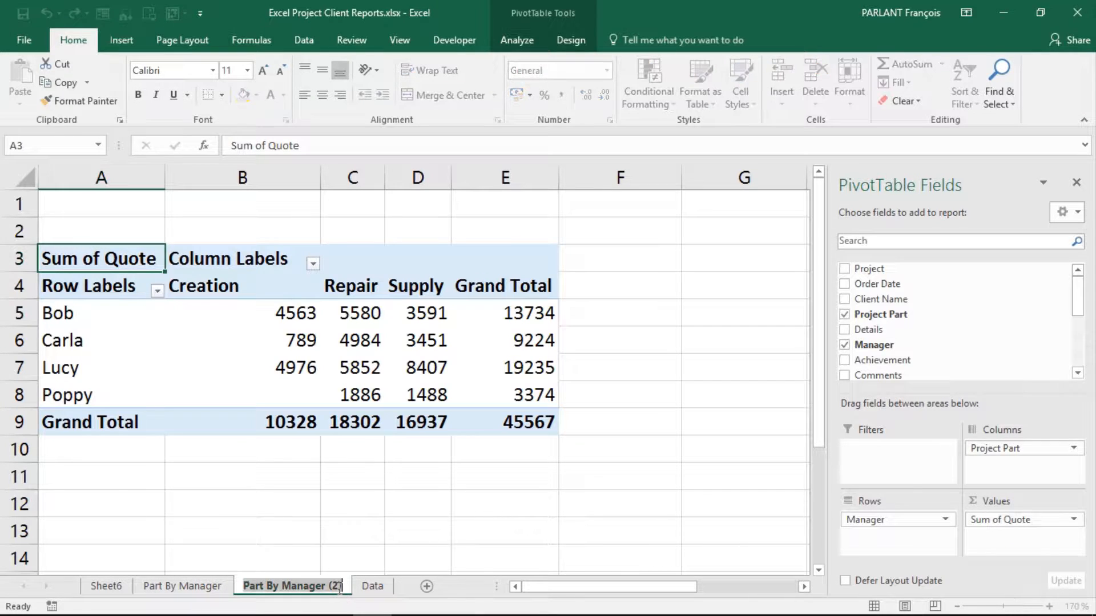
click(339, 589)
key(BackSpace)
key(BackSpace)
key(BackSpace)
key(BackSpace)
key(BackSpace)
key(BackSpace)
key(BackSpace)
key(BackSpace)
key(BackSpace)
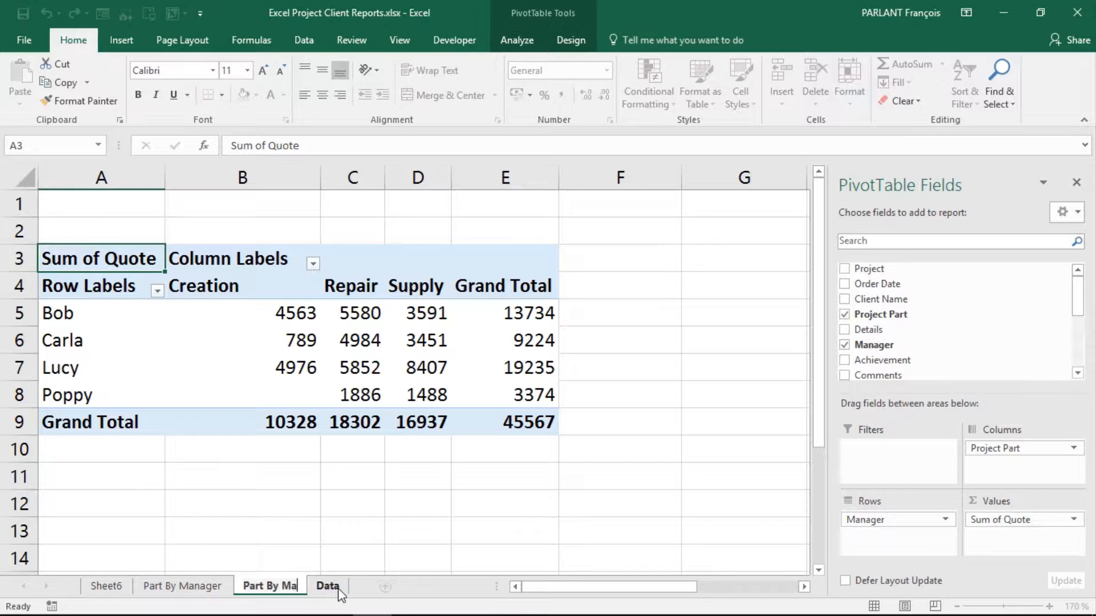
key(BackSpace)
key(BackSpace)
text(Client)
key(Return)
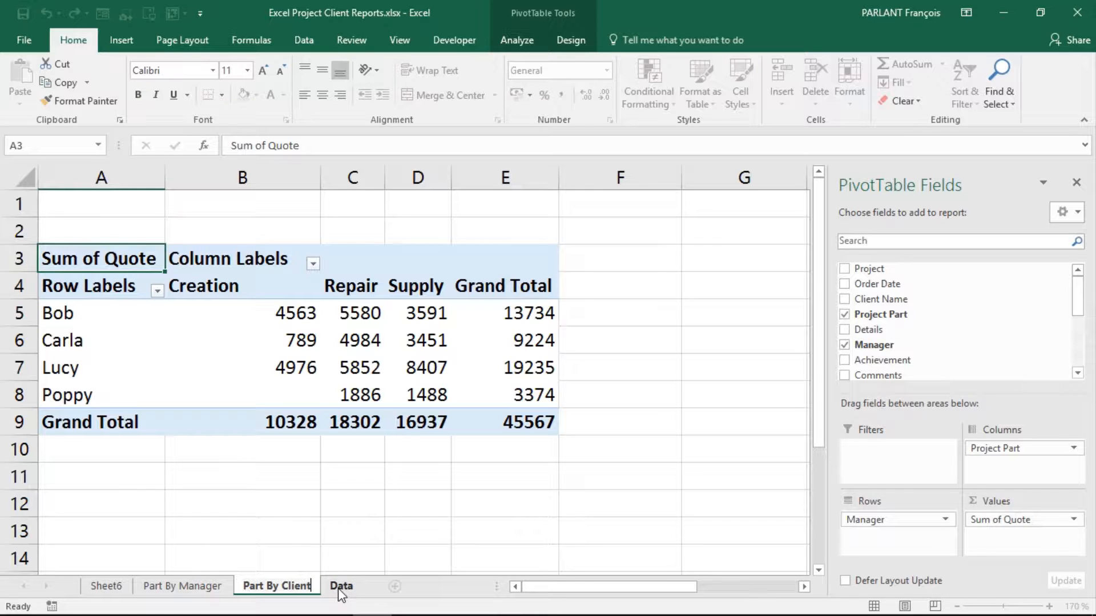
Replace Manager with Client Name in the PivotTable's rows and remove Project Part from the columns
click(457, 375)
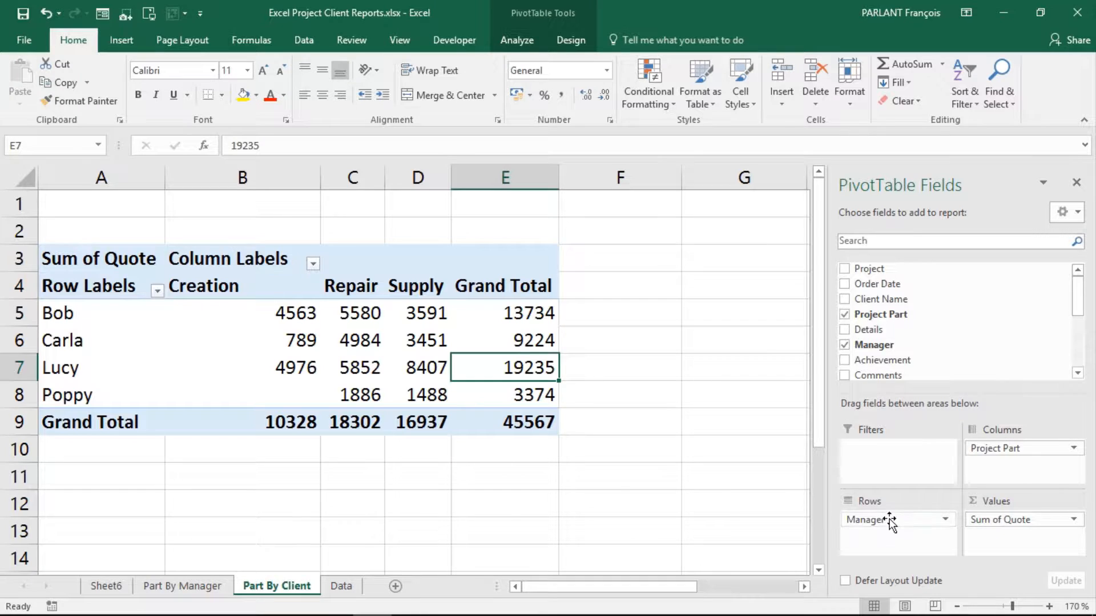
drag(888, 520, 935, 325)
drag(886, 285, 899, 549)
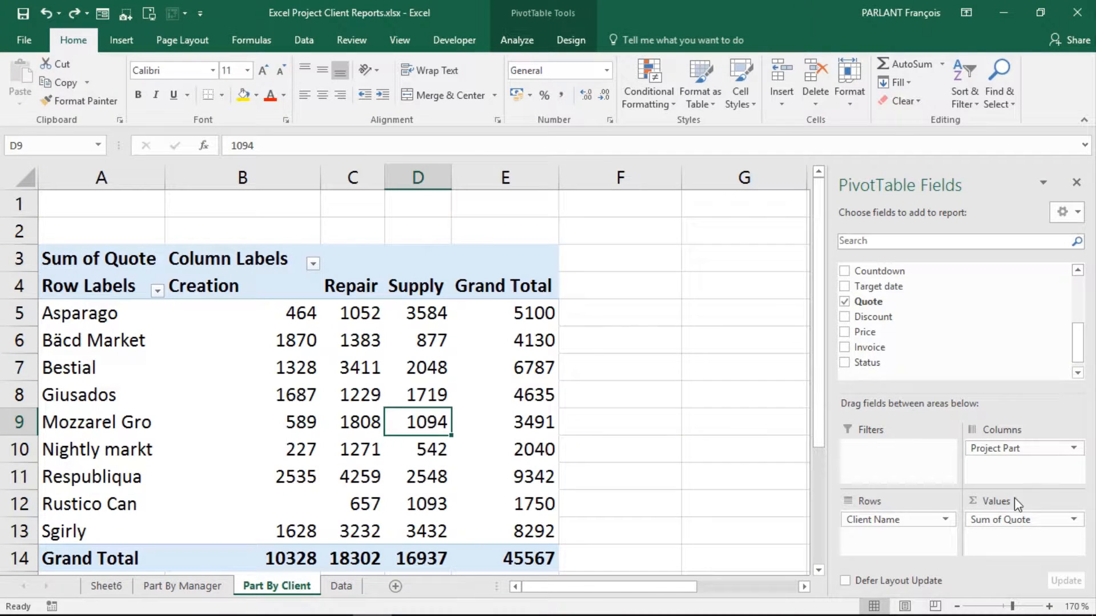
drag(1019, 454, 978, 305)
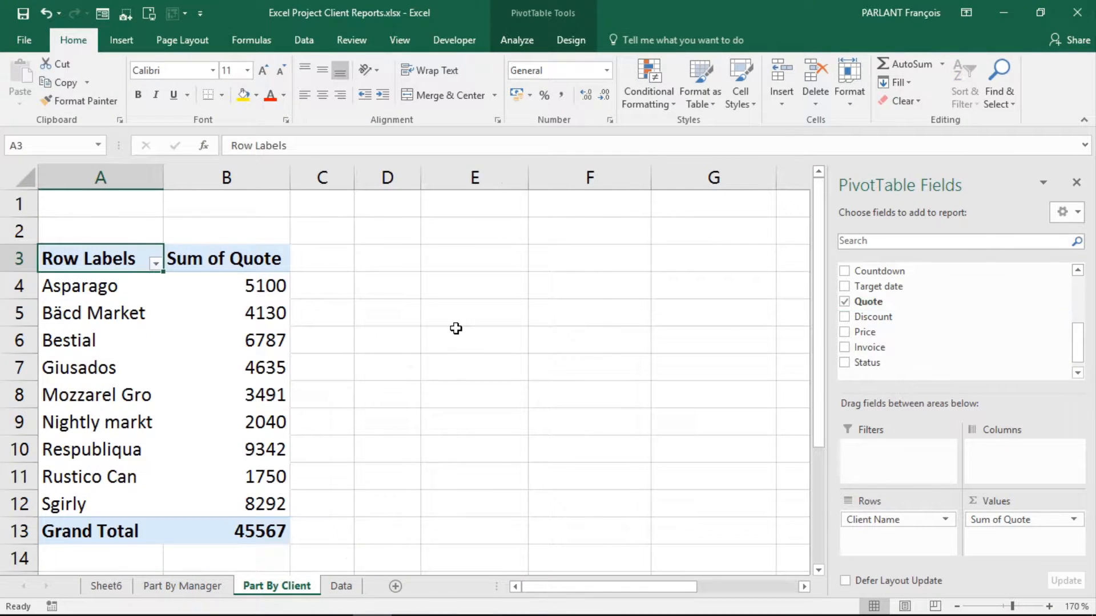
Try Status as a report filter limited to the (blank) item, and remove the field from the filters again
click(216, 376)
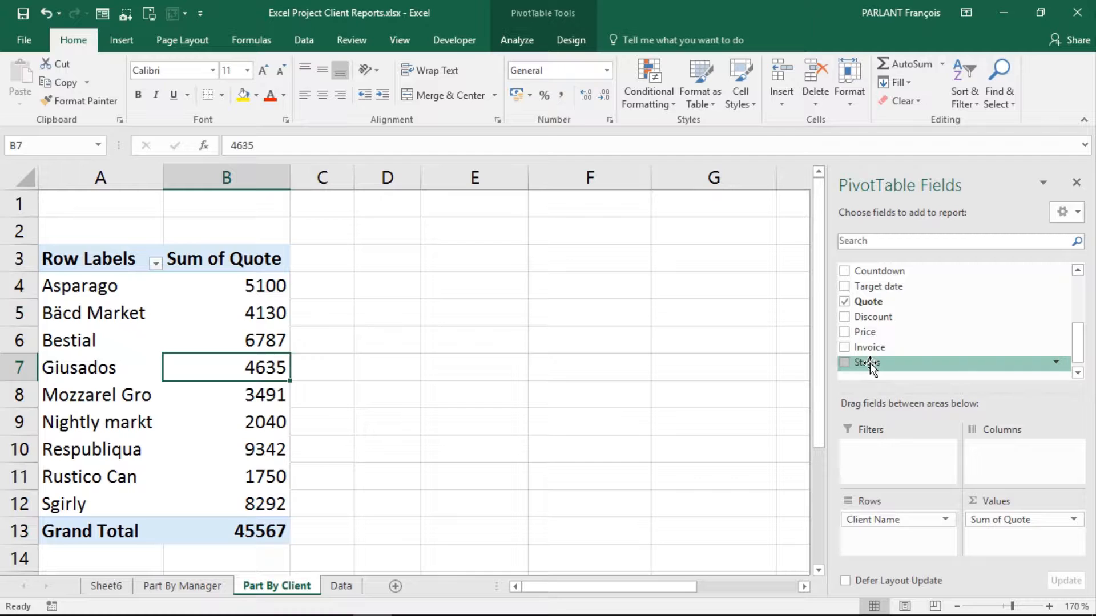
drag(867, 363, 889, 451)
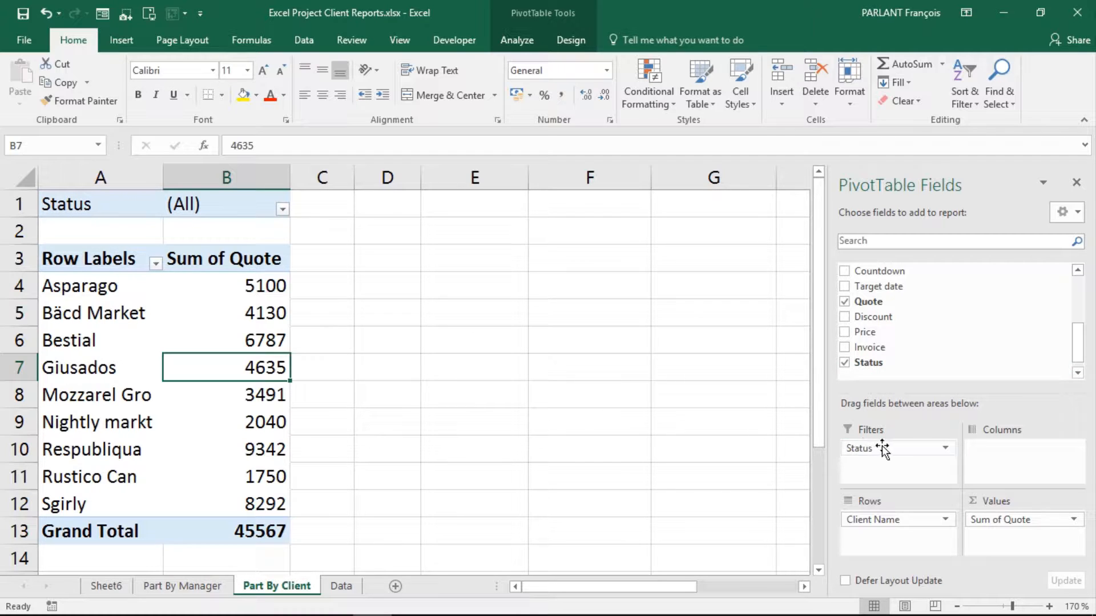
click(282, 208)
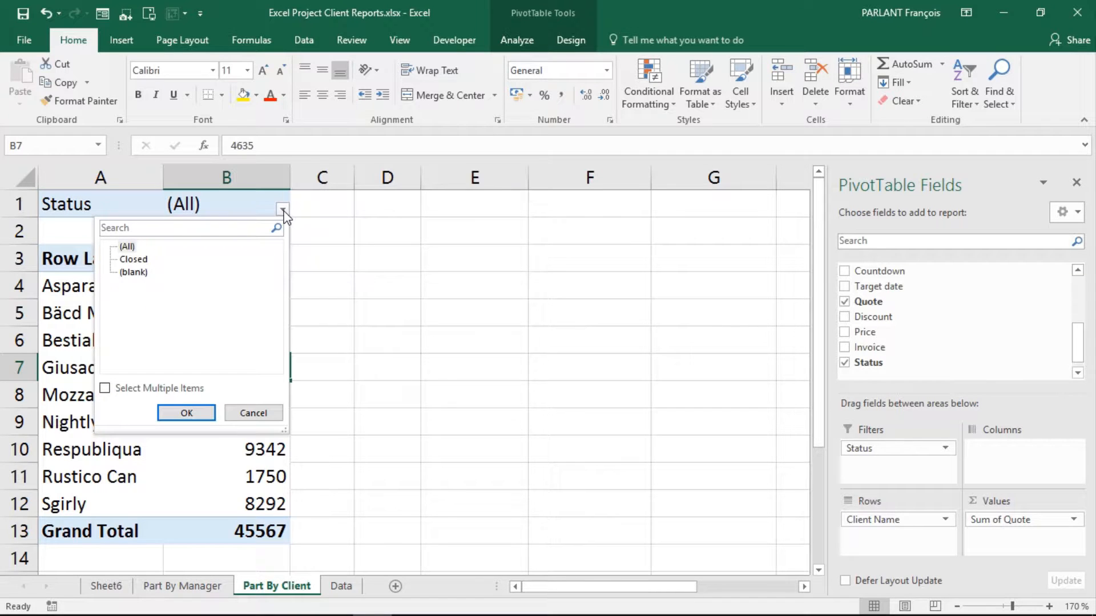
click(132, 273)
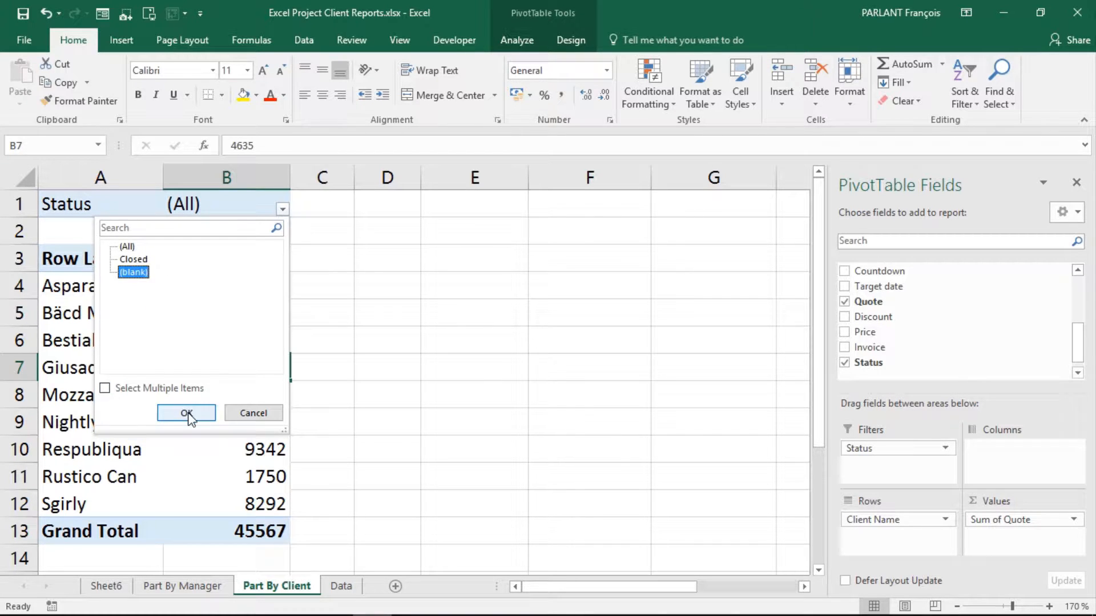
click(188, 412)
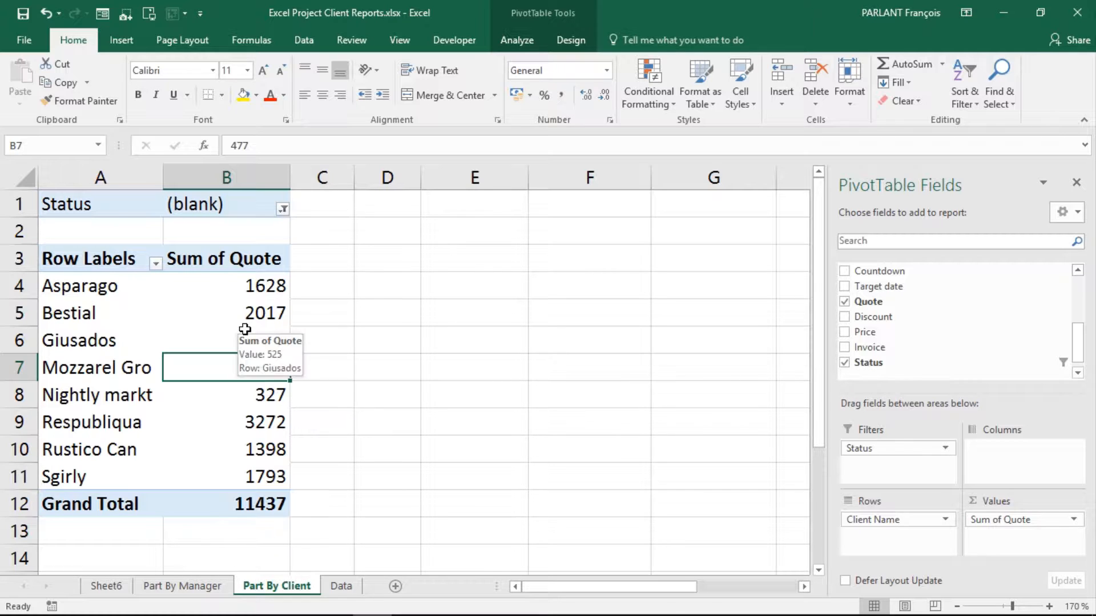
drag(905, 453, 922, 320)
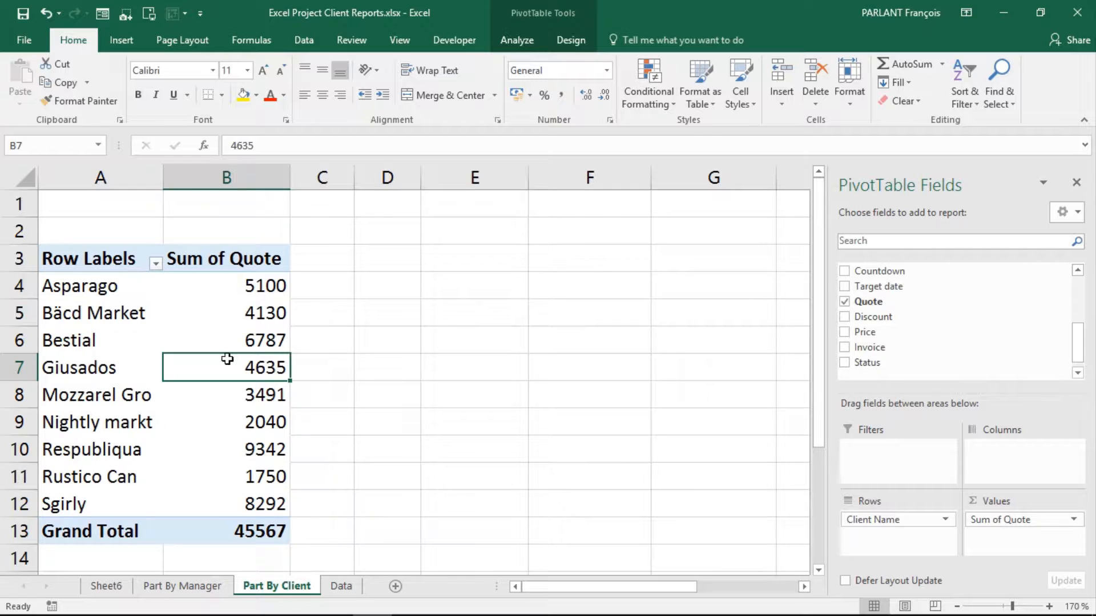
Insert a slicer for the Status field of the client PivotTable
mouse_move(232, 372)
click(515, 41)
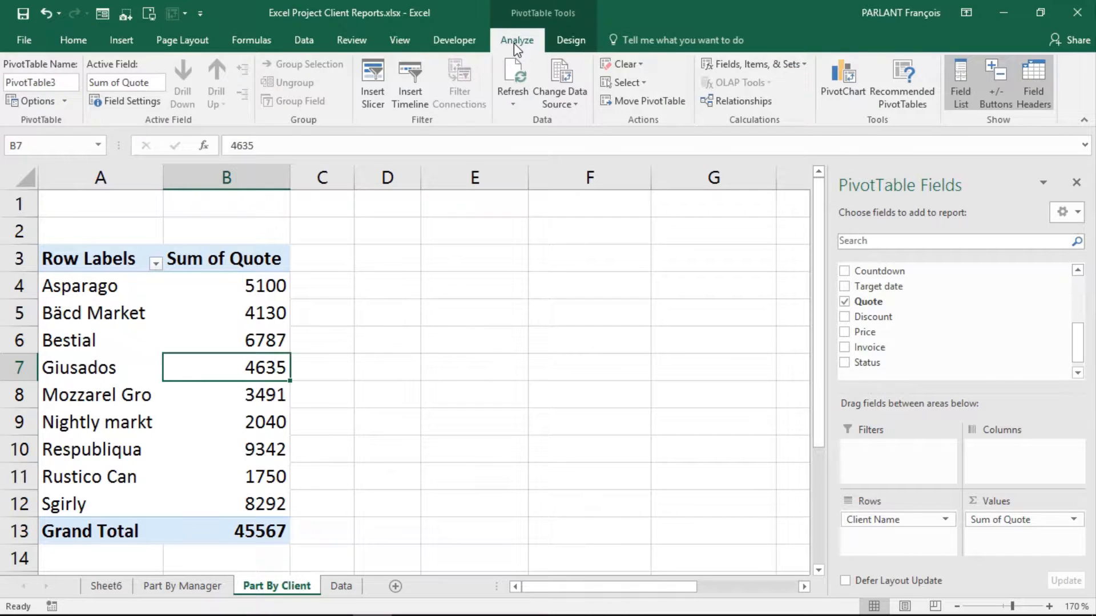
click(373, 97)
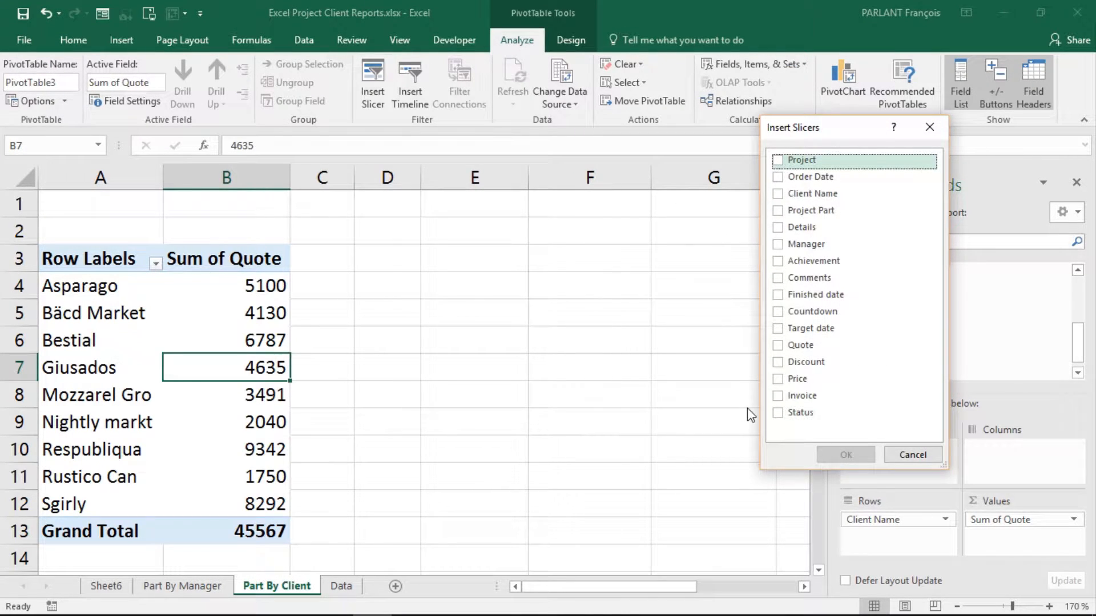
click(810, 415)
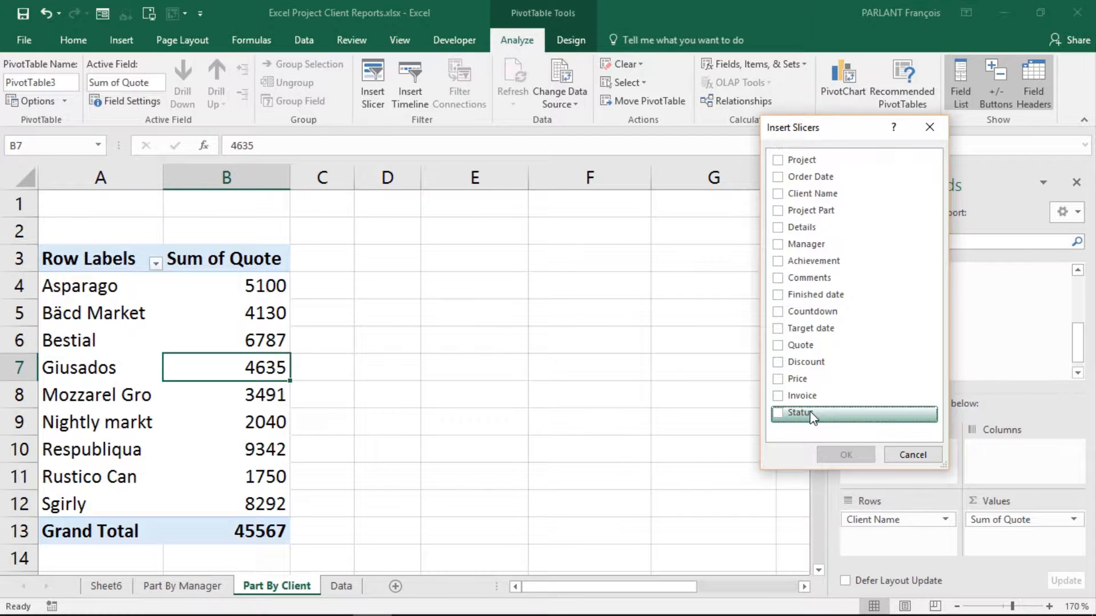
click(777, 413)
click(846, 455)
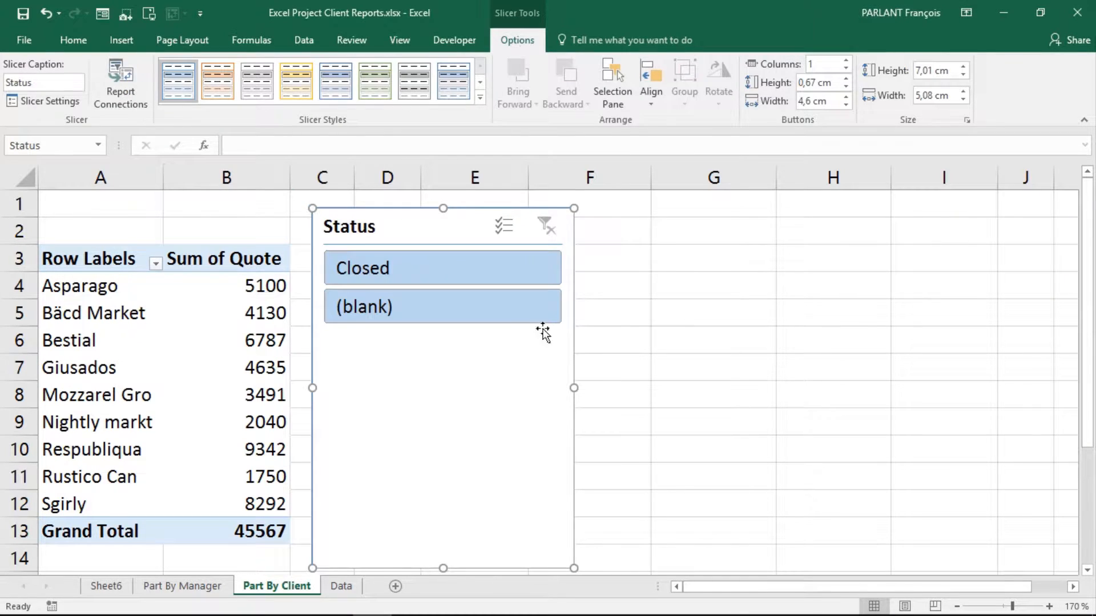
Shorten the Status slicer to a height of about 2.85 cm and move it over columns D to F, clear of the PivotTable
drag(443, 566, 458, 355)
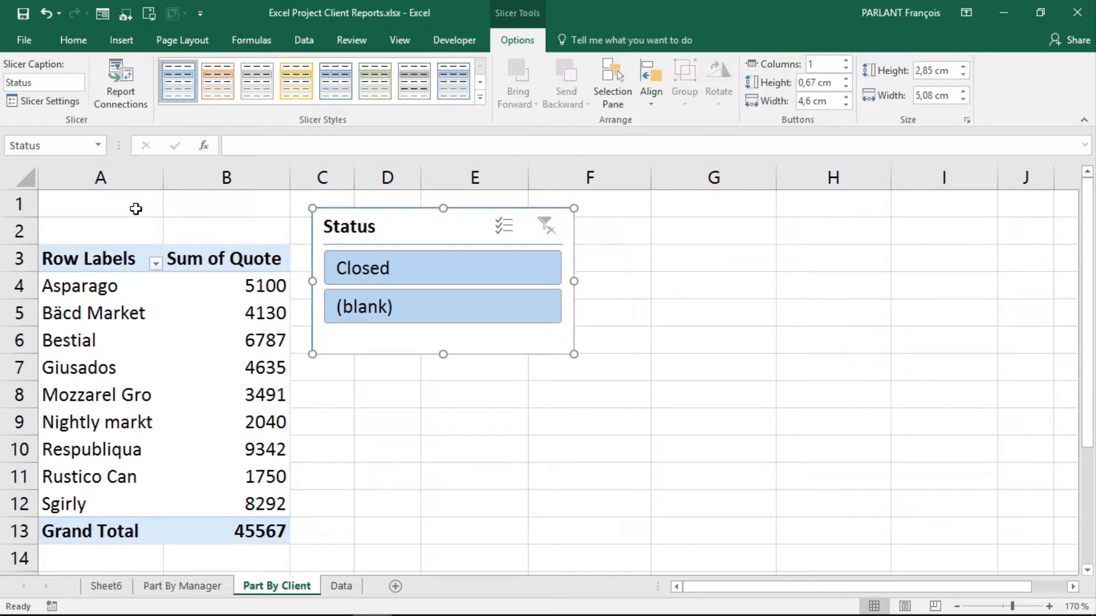
drag(433, 237, 466, 230)
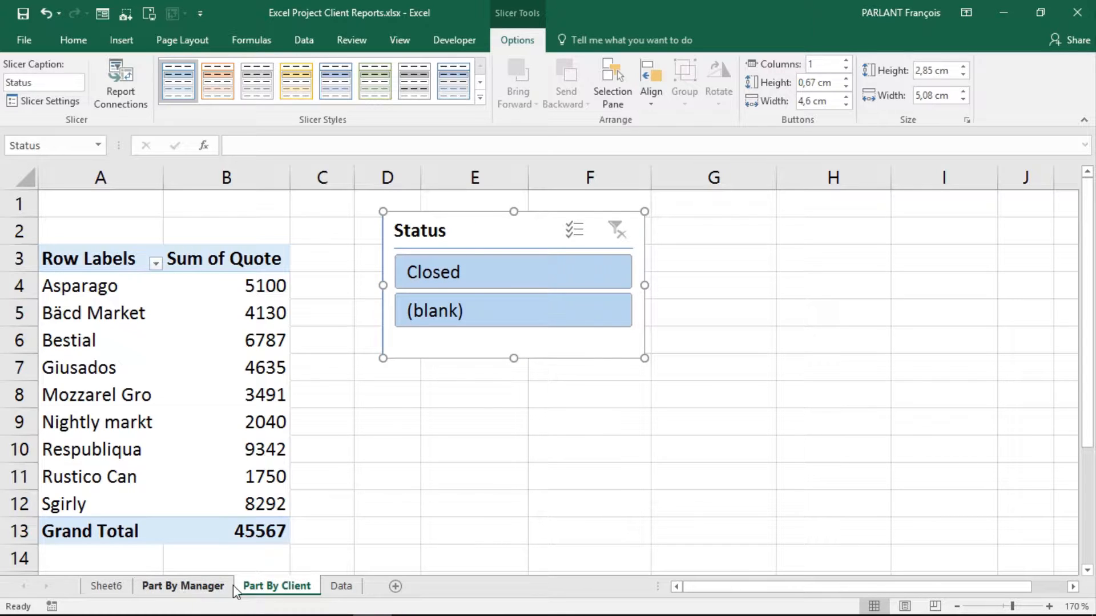
Try the Status slicer by filtering the report on Closed and (blank) in turn, ending with both statuses selected
click(480, 279)
click(474, 301)
click(478, 282)
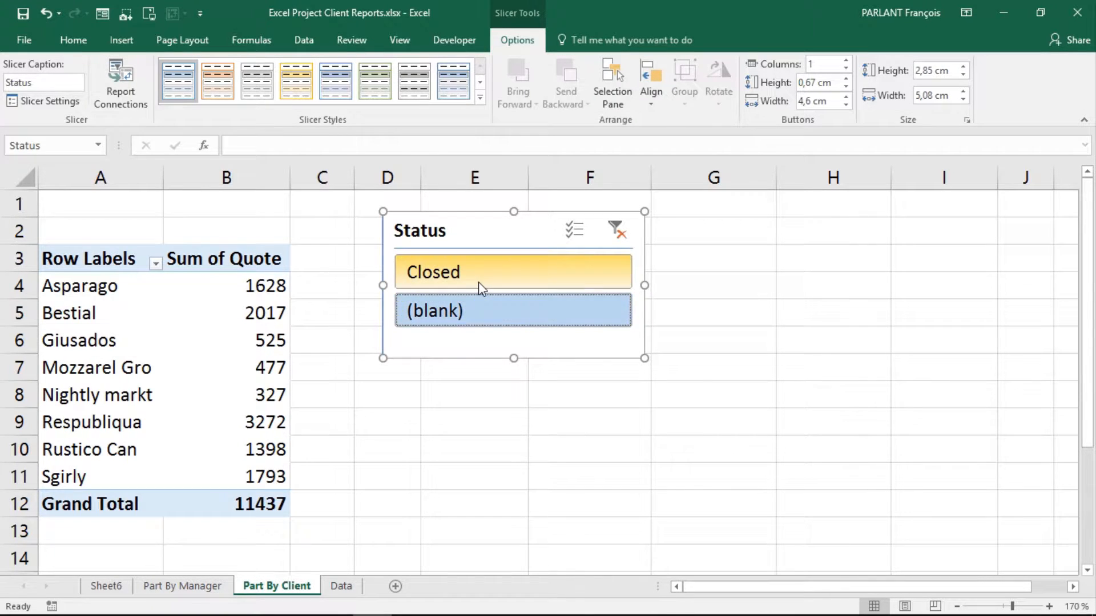
ctrl+click(494, 319)
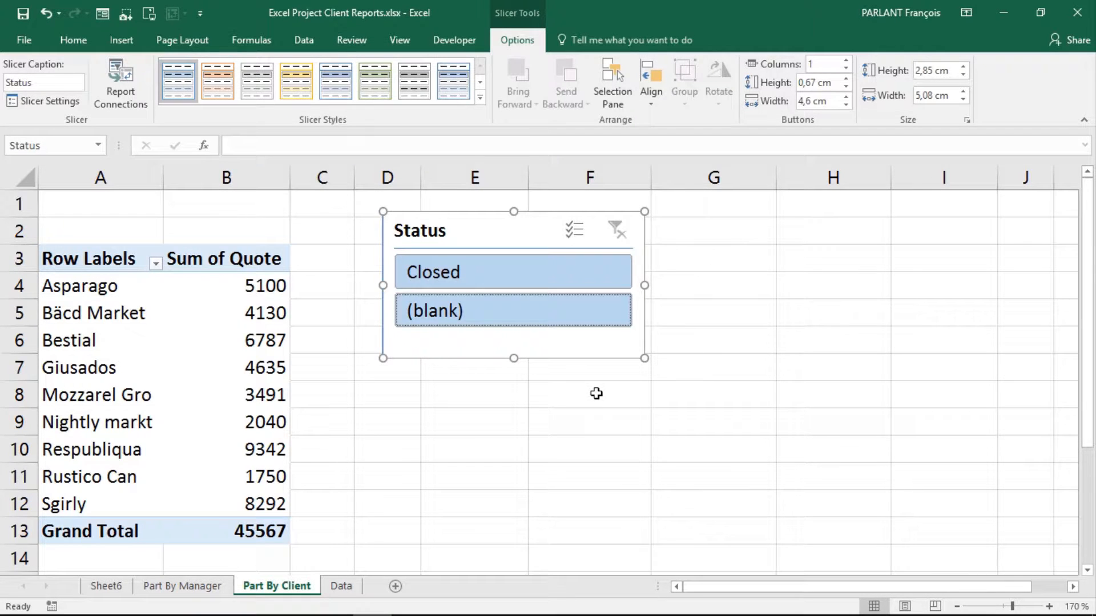
Insert a timeline for the Target date field of the client PivotTable
click(237, 368)
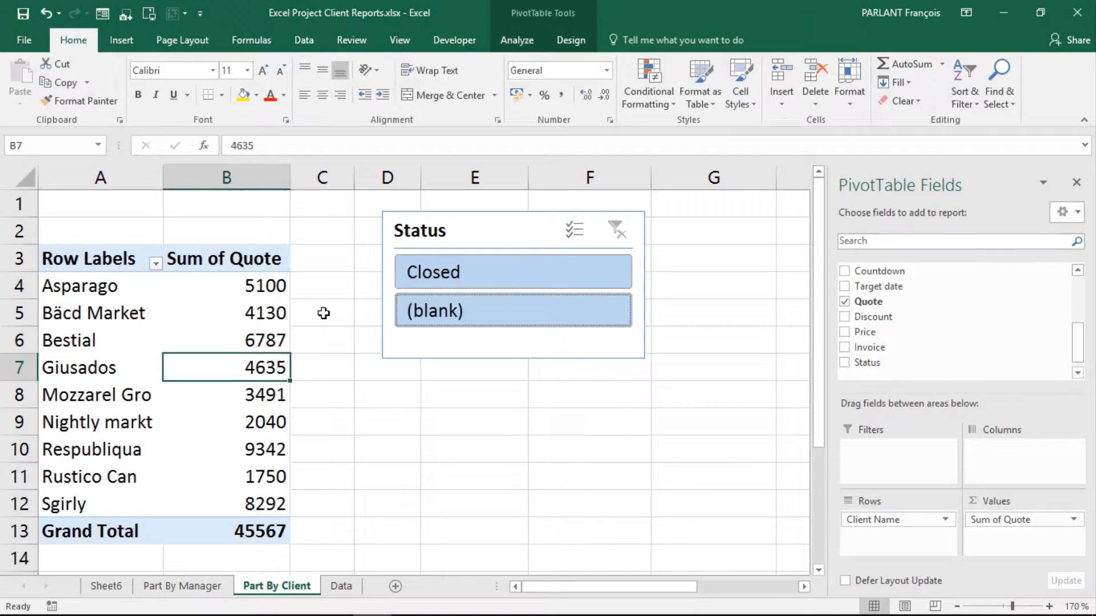
click(518, 42)
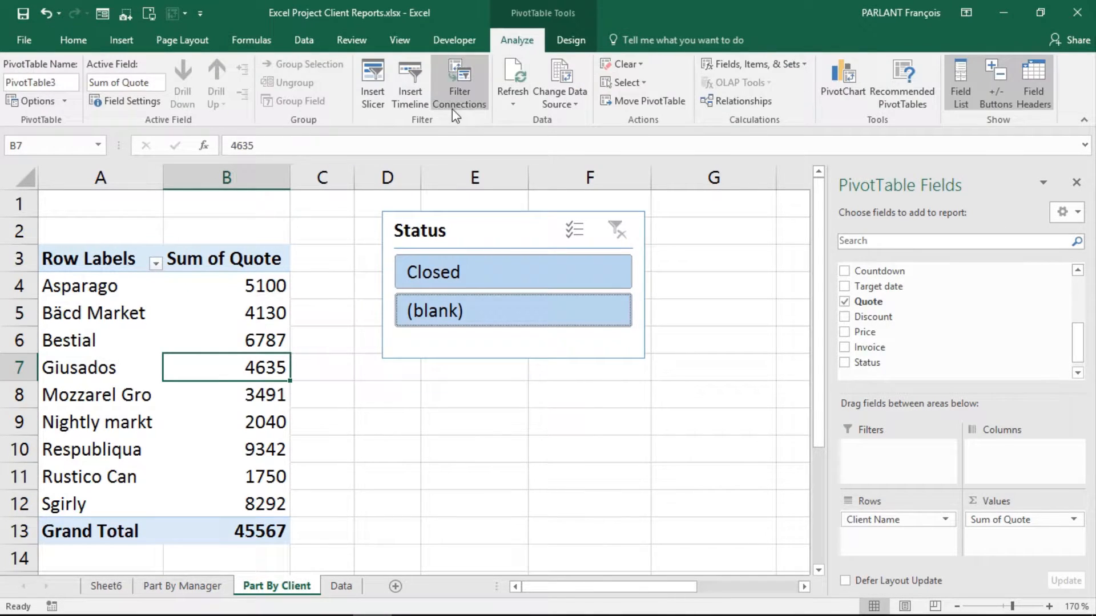
click(413, 98)
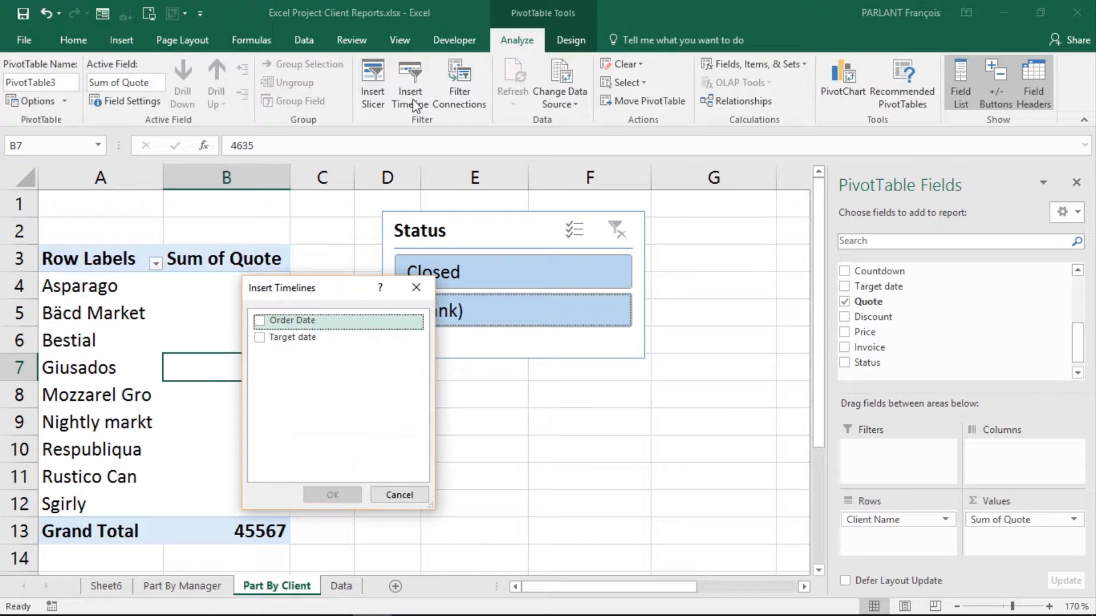
drag(352, 296, 501, 303)
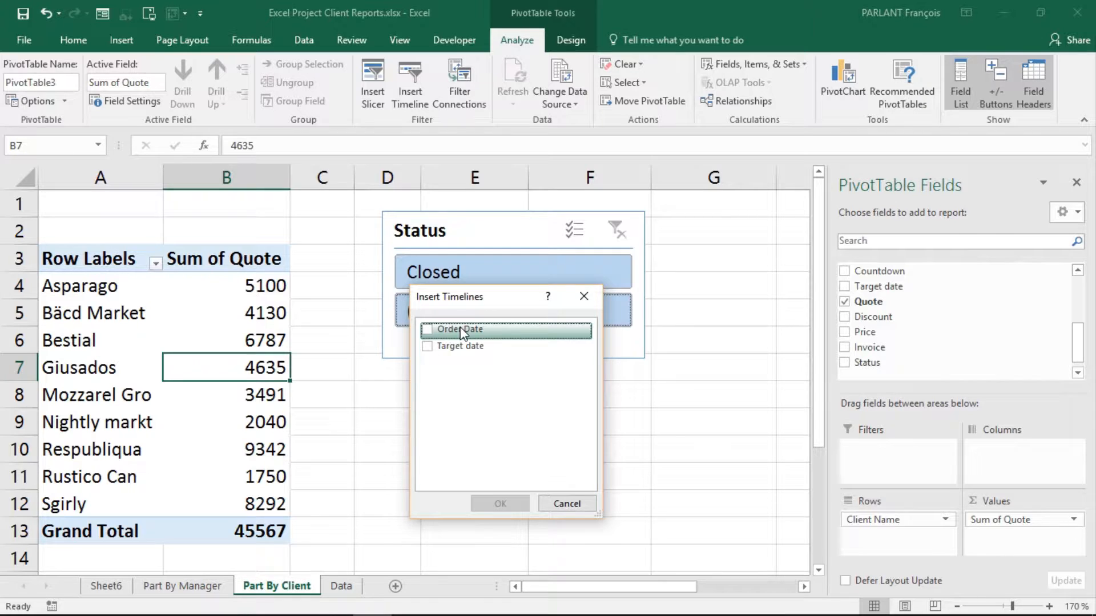
click(429, 347)
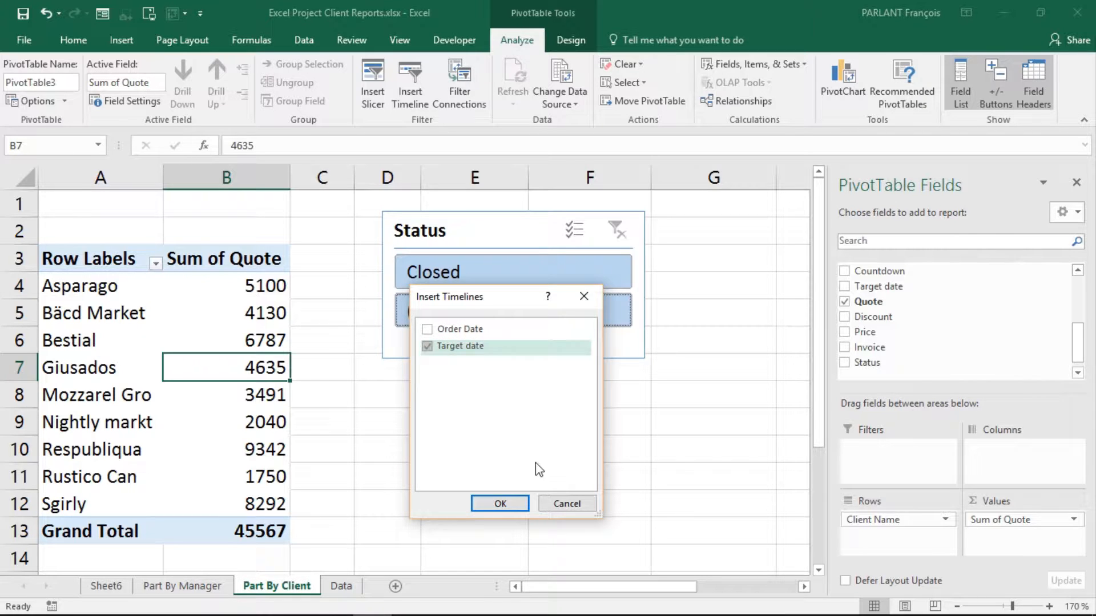
click(500, 503)
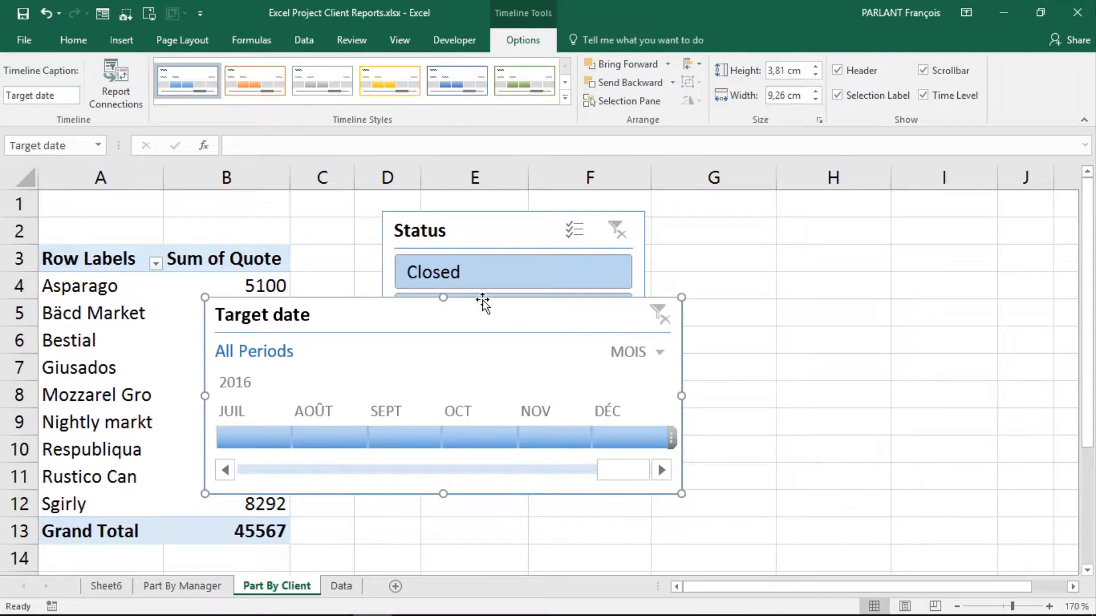
Move the Target date timeline over columns D to H, clear of the PivotTable, and set its time level to quarters (TRIMESTRES)
drag(477, 315, 654, 330)
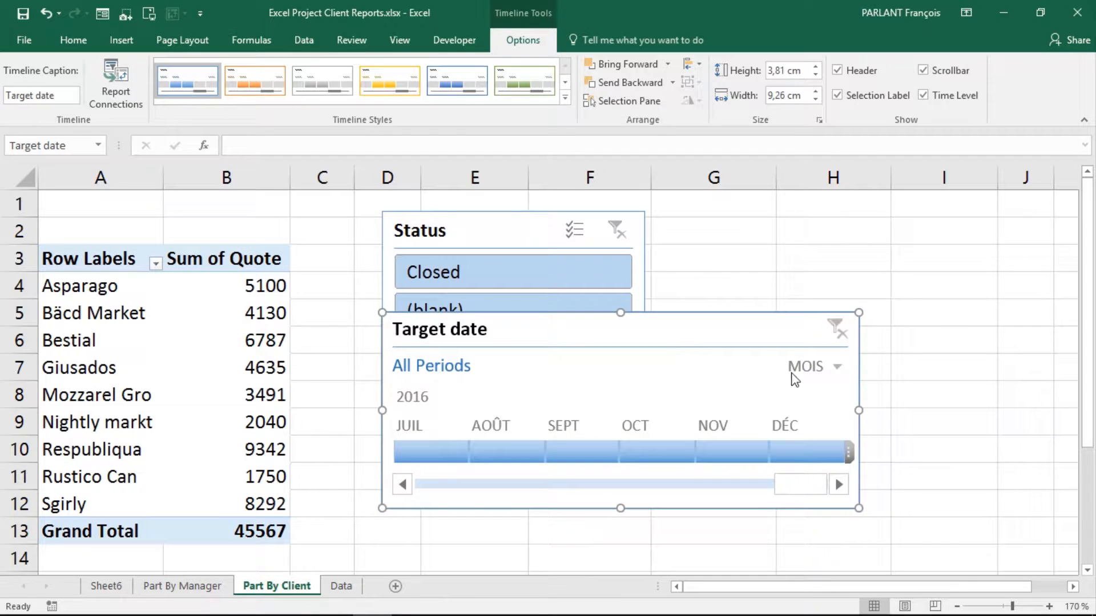
click(837, 369)
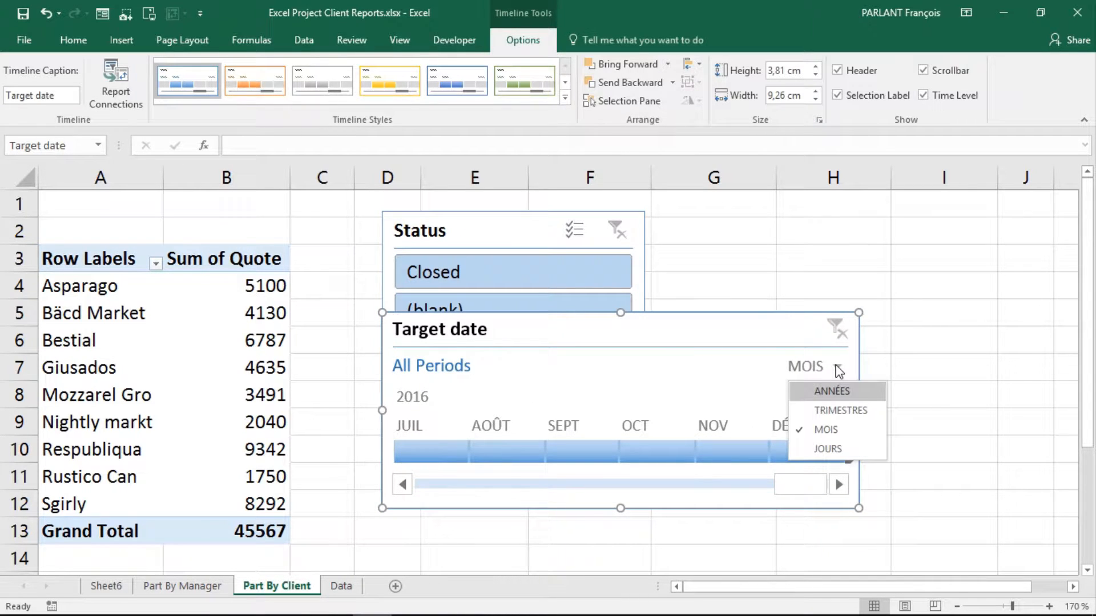
click(832, 408)
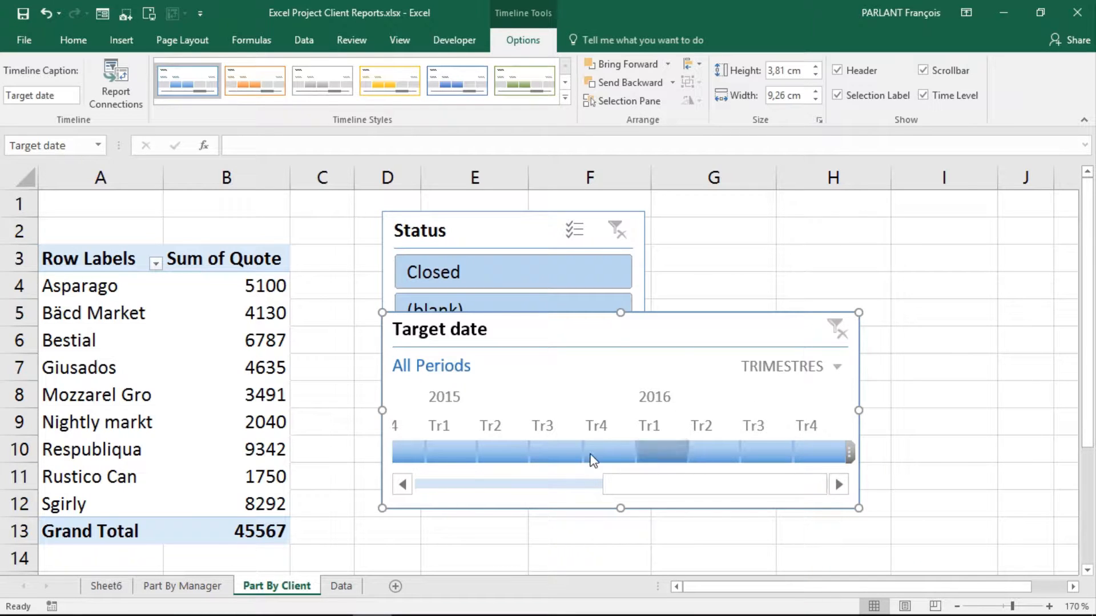
Try filtering the client report with the timeline on Tr4 2015, extending the range through Tr1 2016 and back to an earlier quarter
click(614, 450)
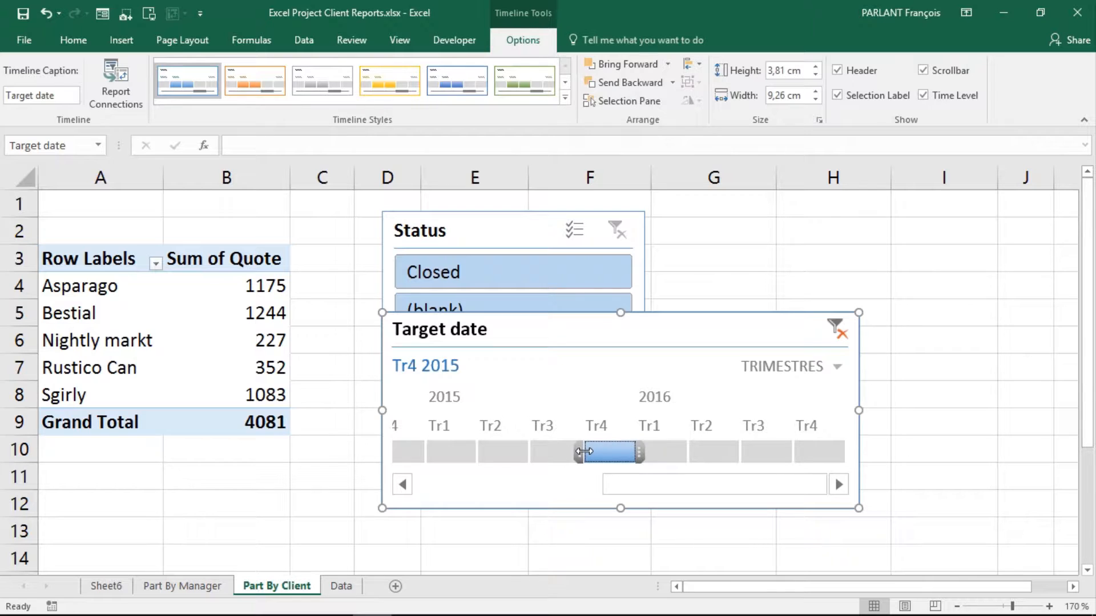
drag(584, 452, 662, 453)
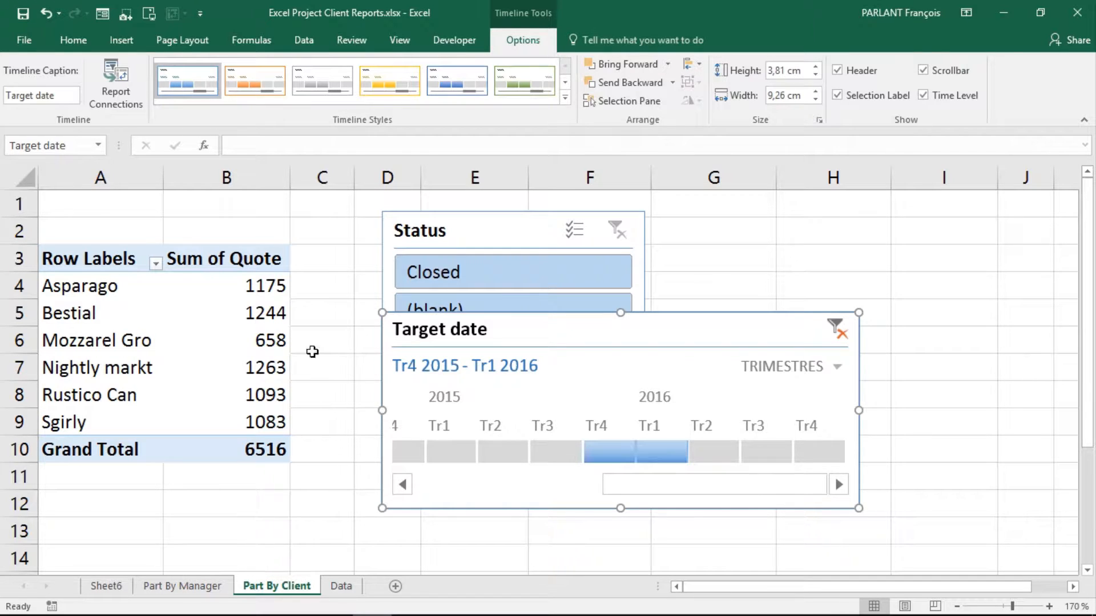
click(527, 301)
drag(578, 451, 544, 450)
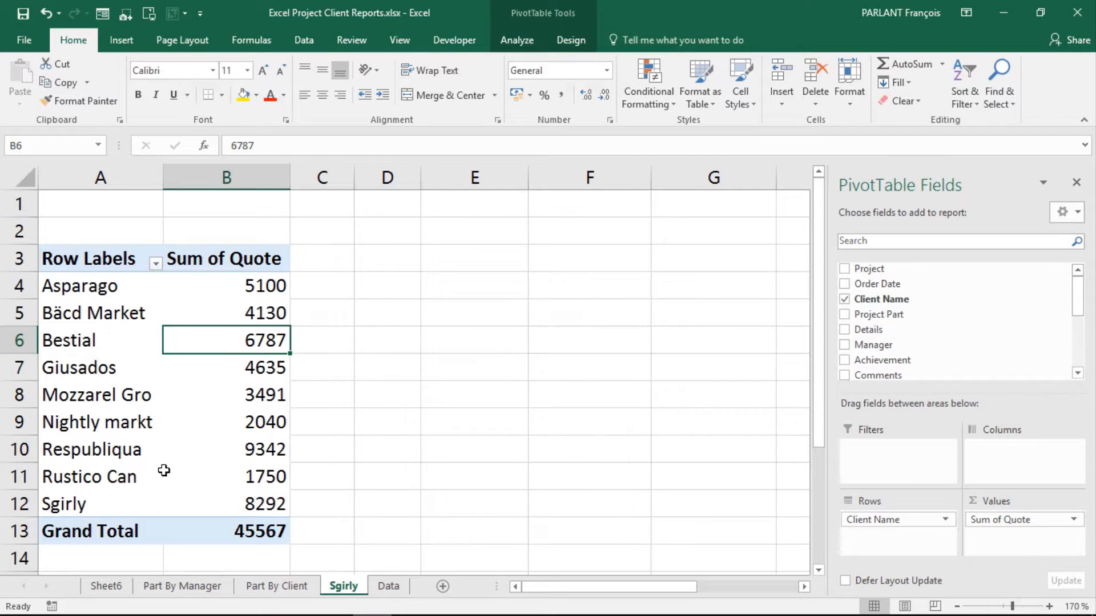
On the Sgirly sheet, move Client Name from the PivotTable's rows to its report filter and filter on Sgirly
mouse_move(217, 455)
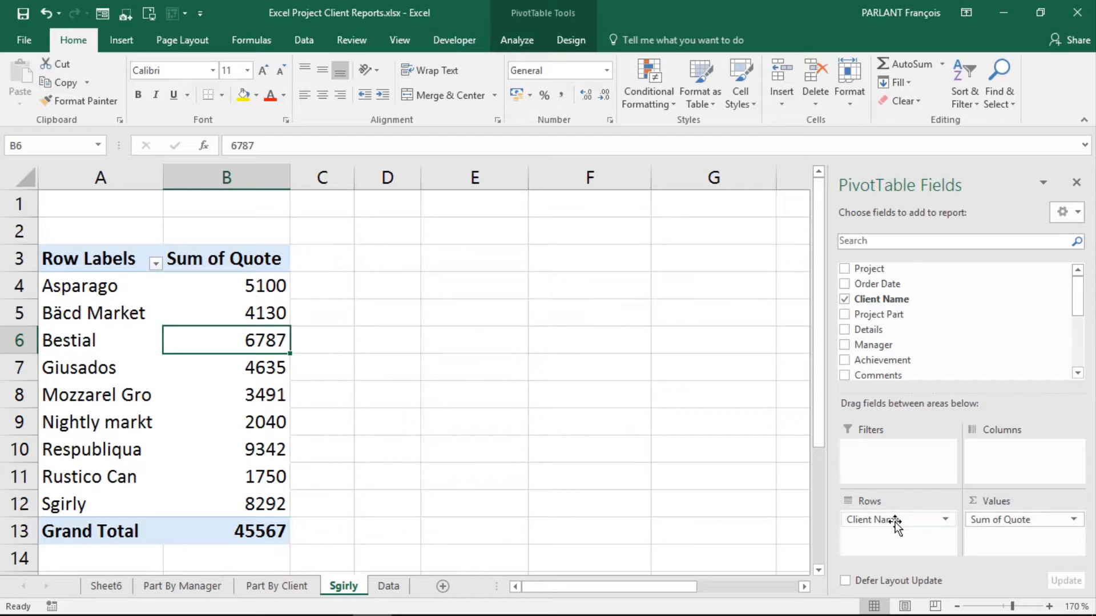
drag(896, 522, 894, 464)
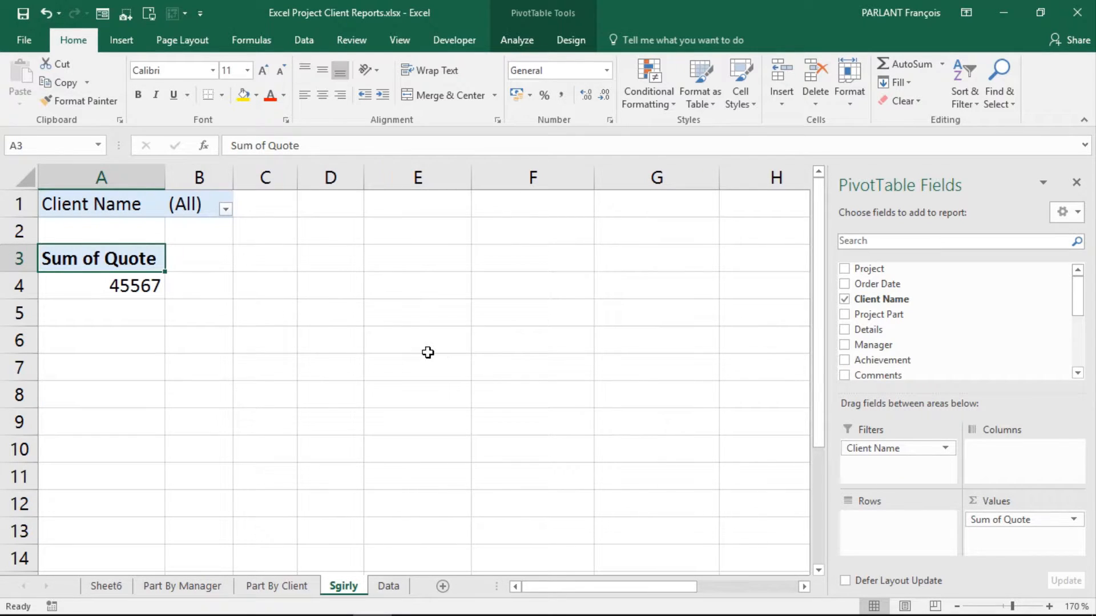
click(226, 209)
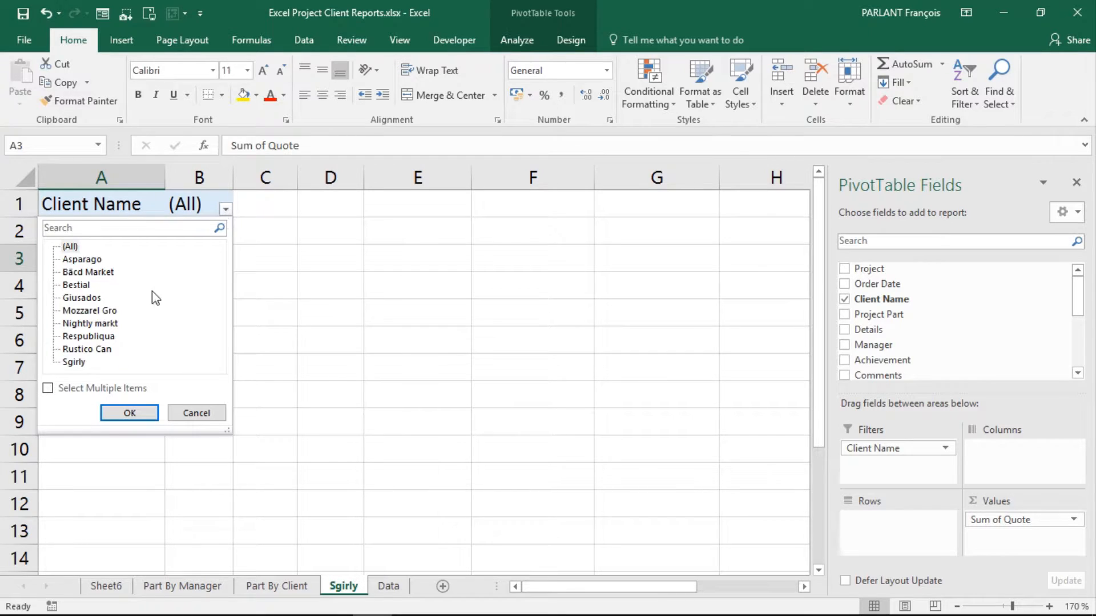
click(75, 362)
click(129, 413)
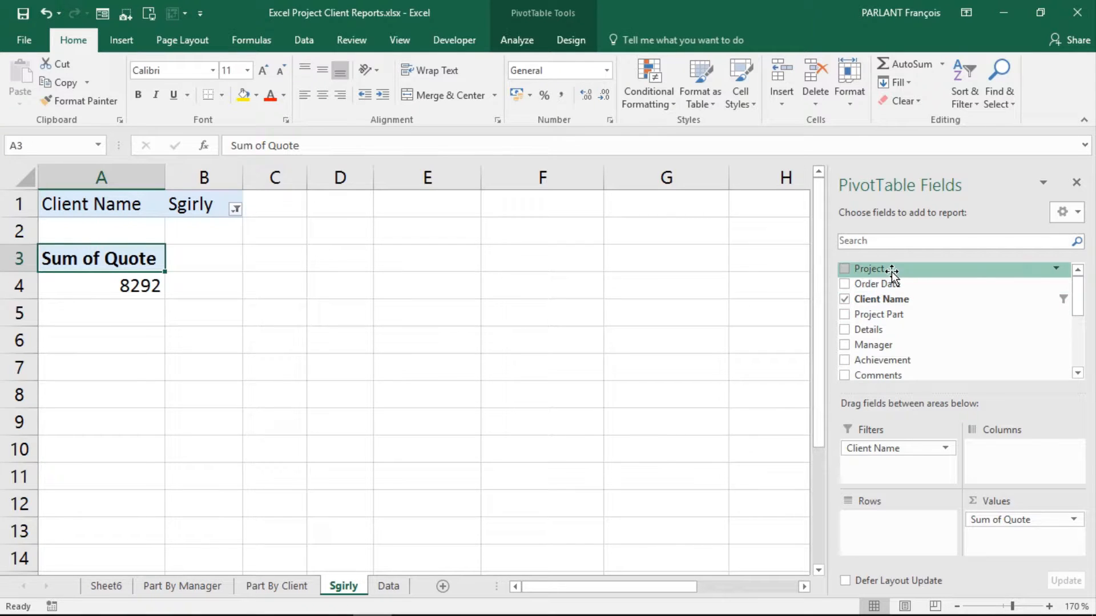
Add Project and, beneath it, Project Part as row fields of the Sgirly PivotTable
drag(892, 273, 905, 534)
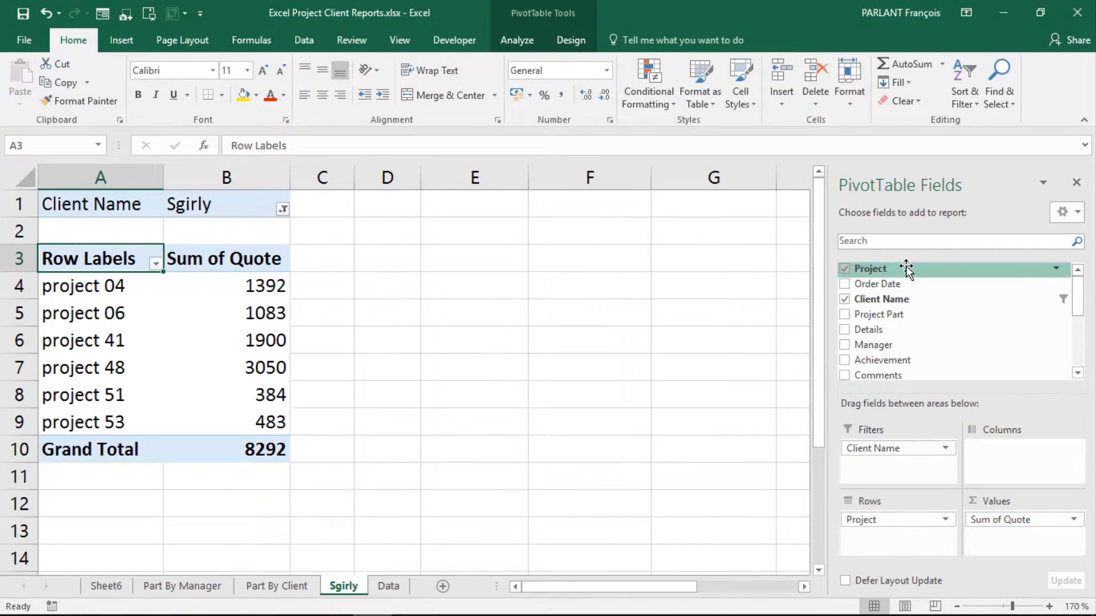
drag(882, 314, 909, 547)
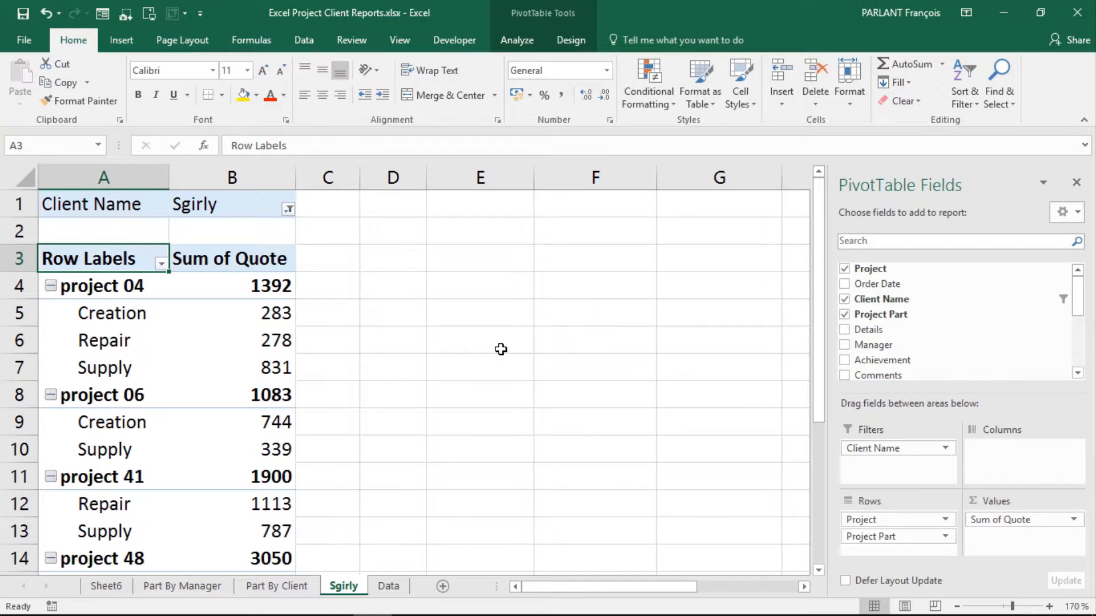
scroll(501, 349, down, 2)
scroll(500, 349, up, 2)
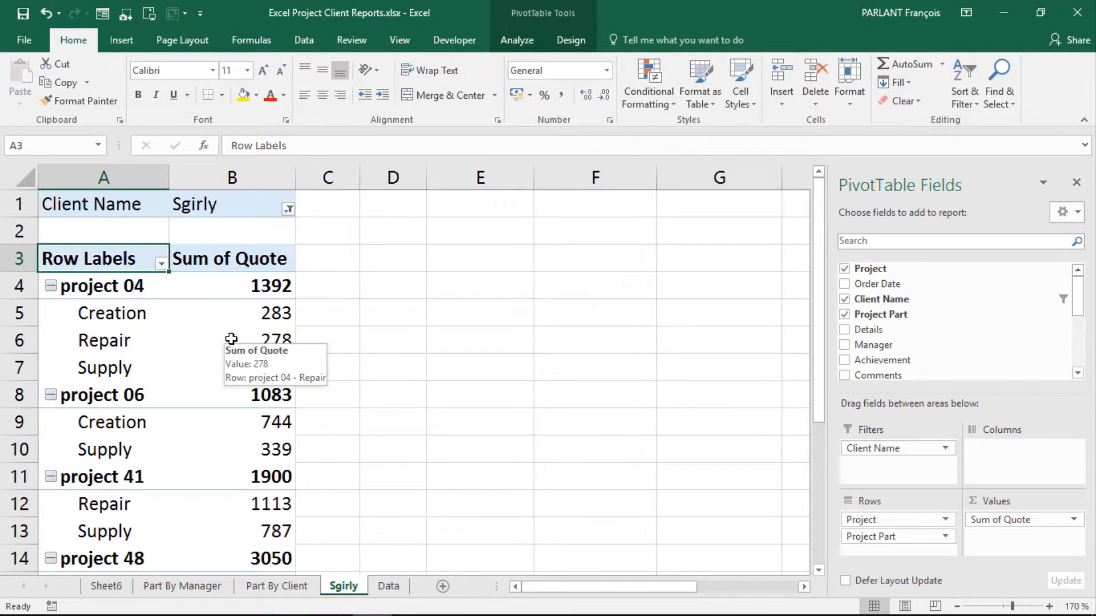
Show the Sgirly PivotTable in tabular form and turn off its subtotals
click(203, 297)
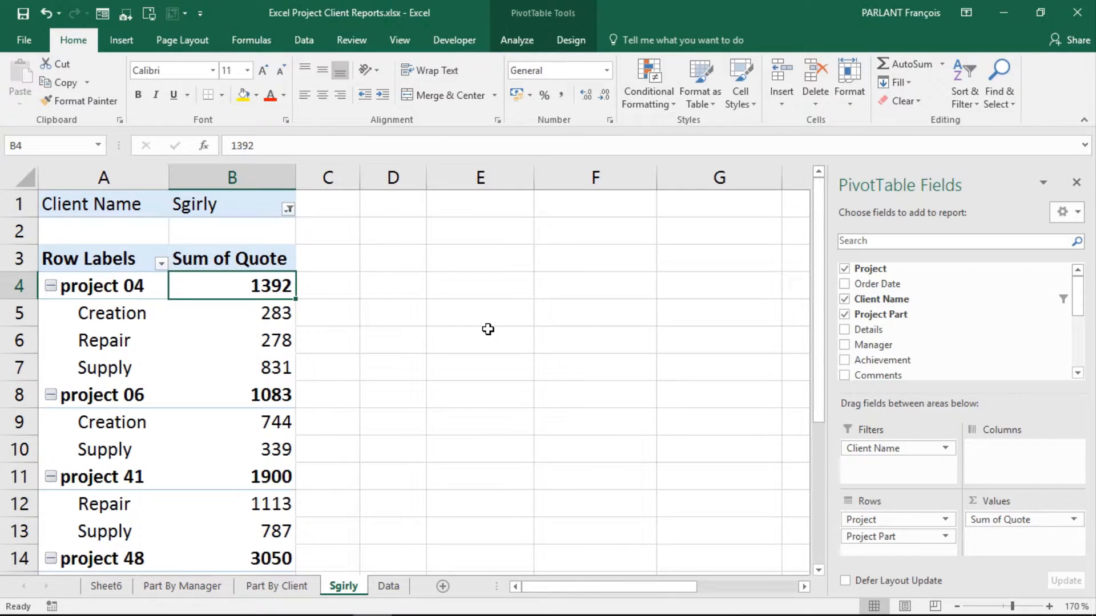
click(562, 39)
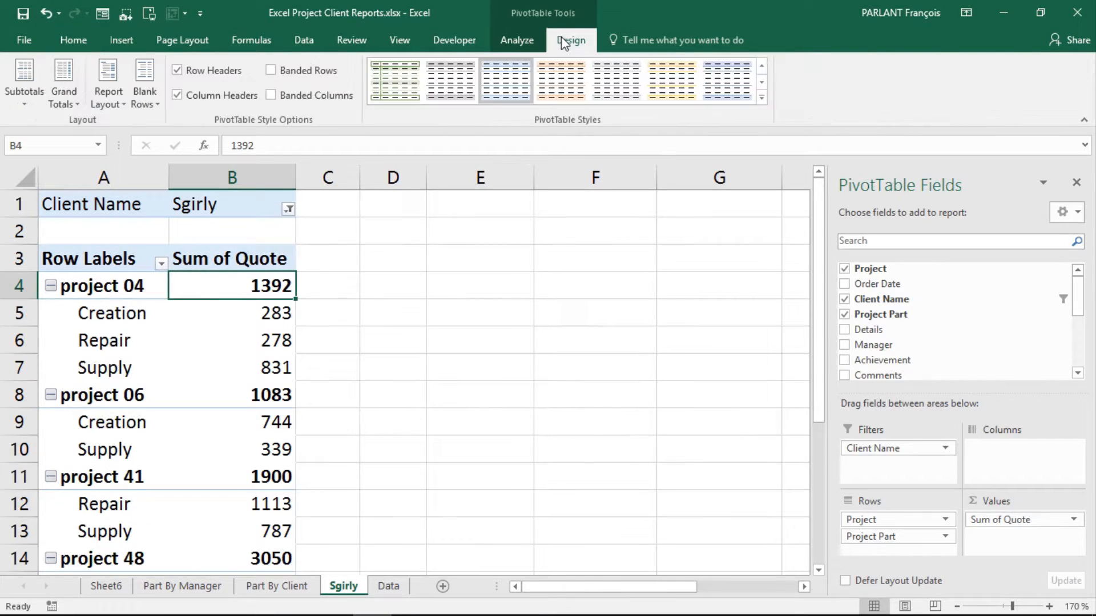
click(114, 107)
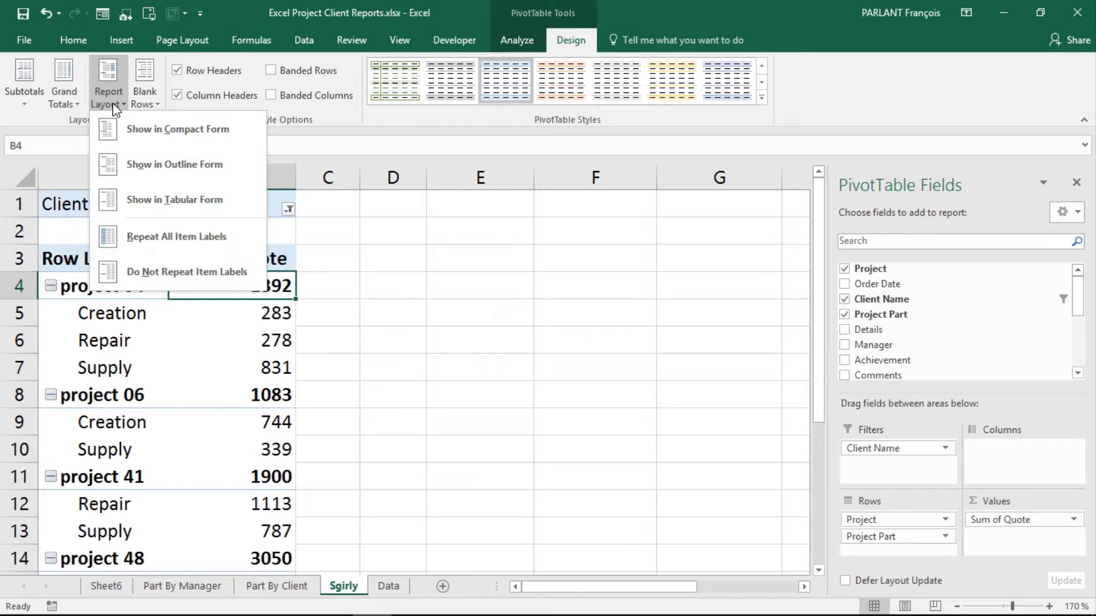
click(144, 201)
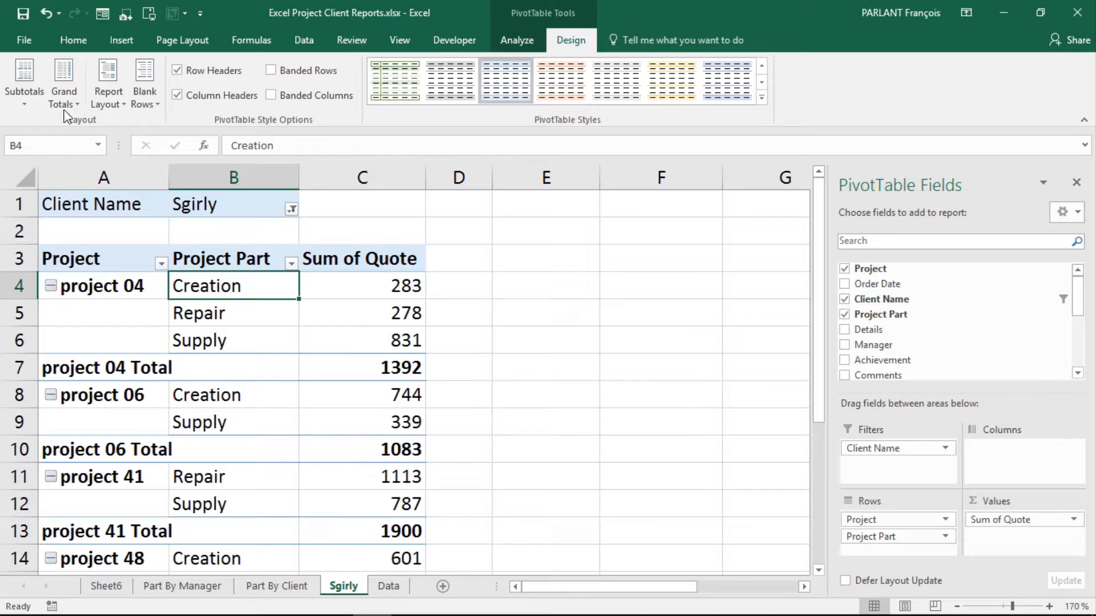
click(24, 91)
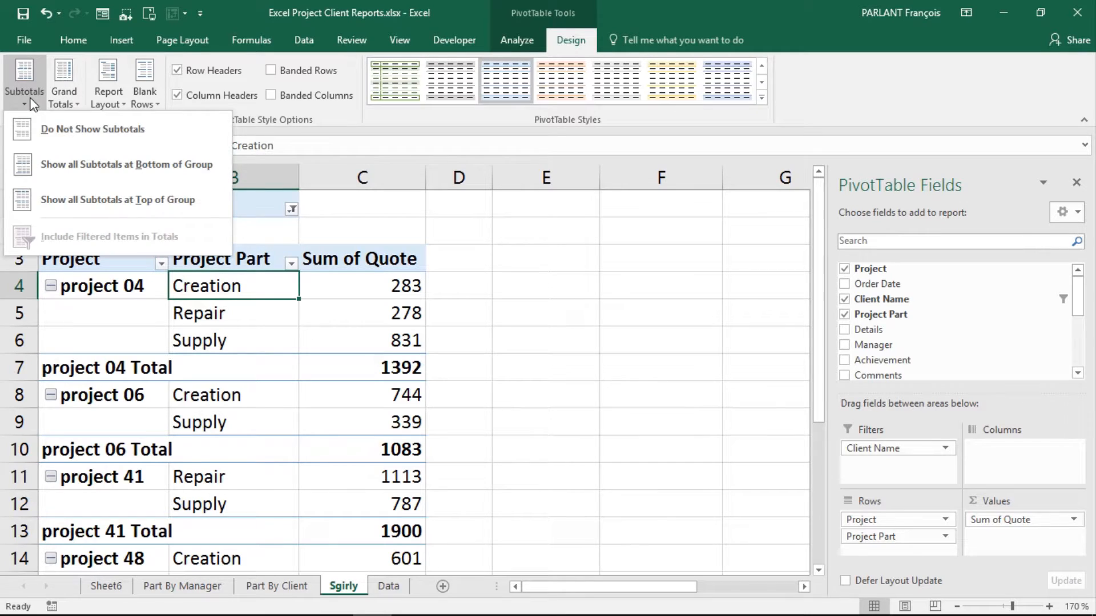
click(47, 132)
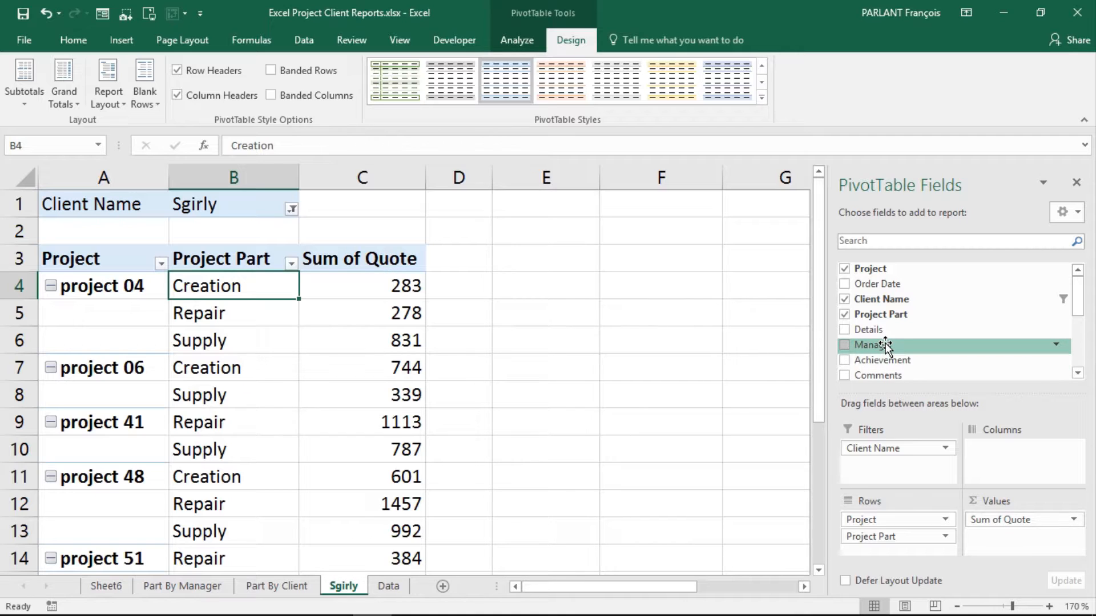
Add Manager as a row field after Project Part, and try Order Date as a row field, removing its Years grouping again
drag(885, 344, 898, 538)
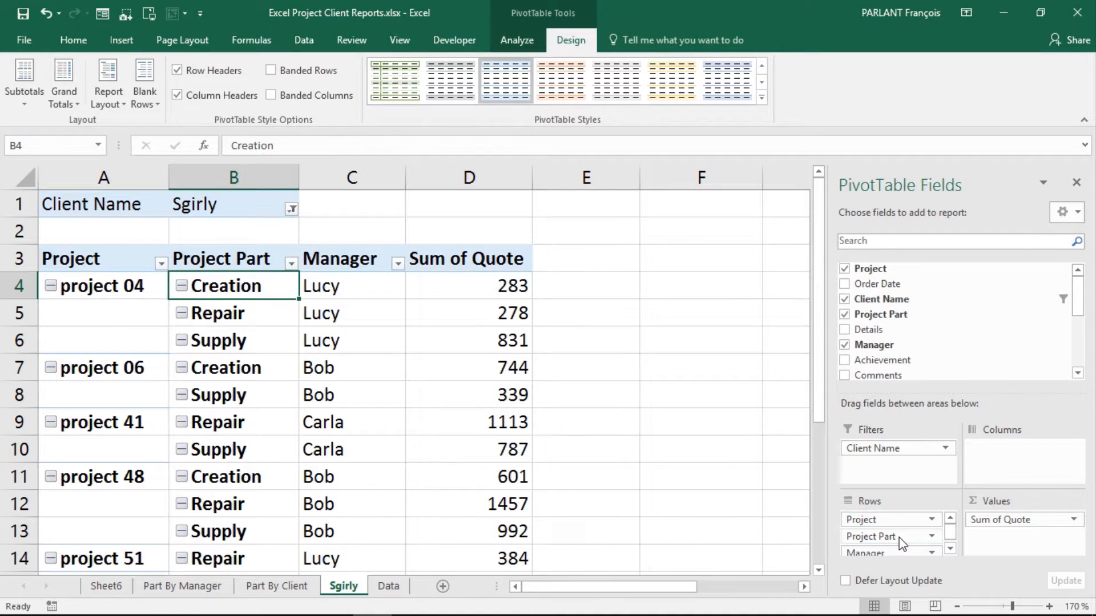
drag(888, 284, 915, 530)
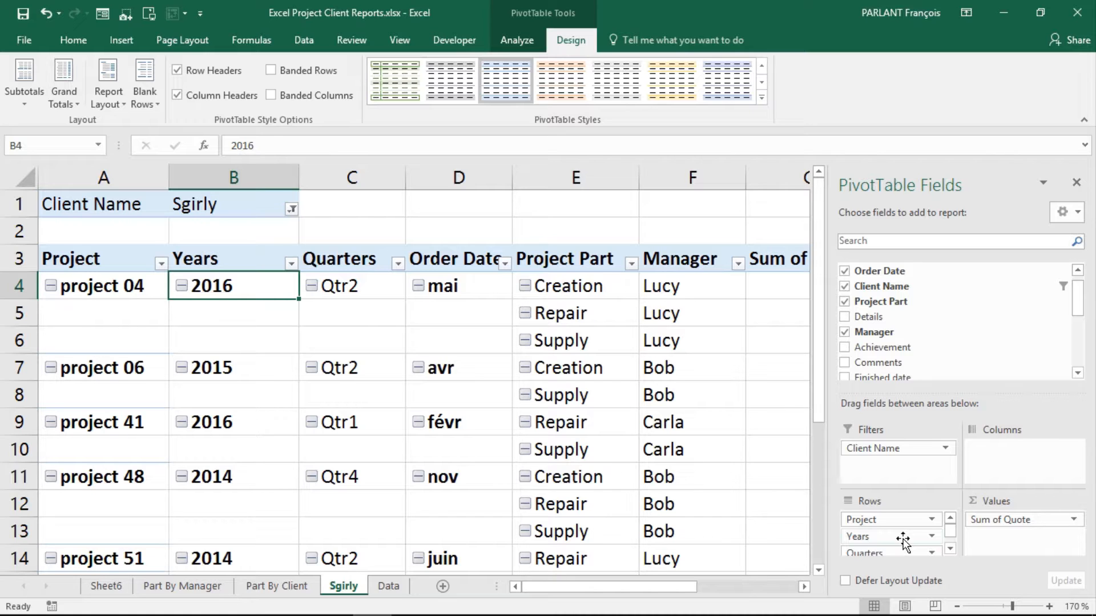
drag(902, 539, 898, 318)
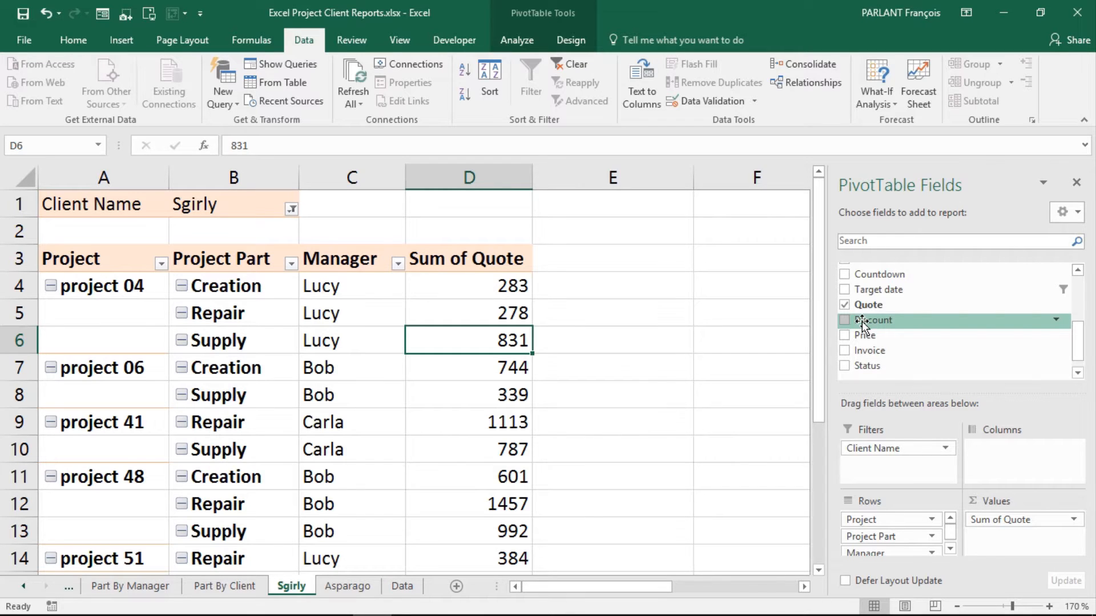
Add Discount as a second value field of the Sgirly PivotTable and summarize it by Sum
drag(867, 323, 1011, 536)
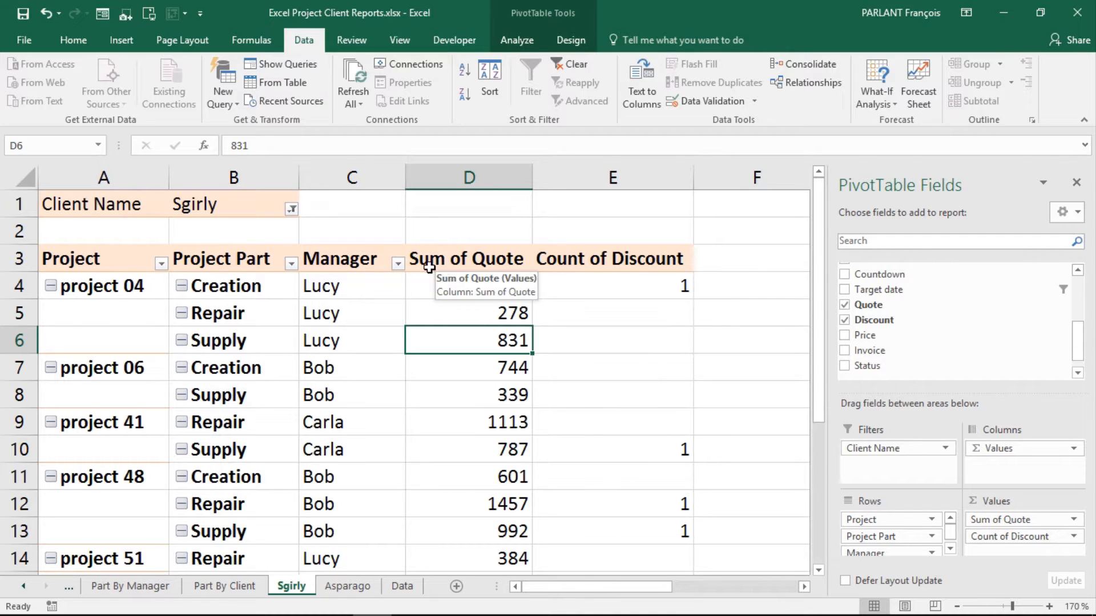
double_click(575, 261)
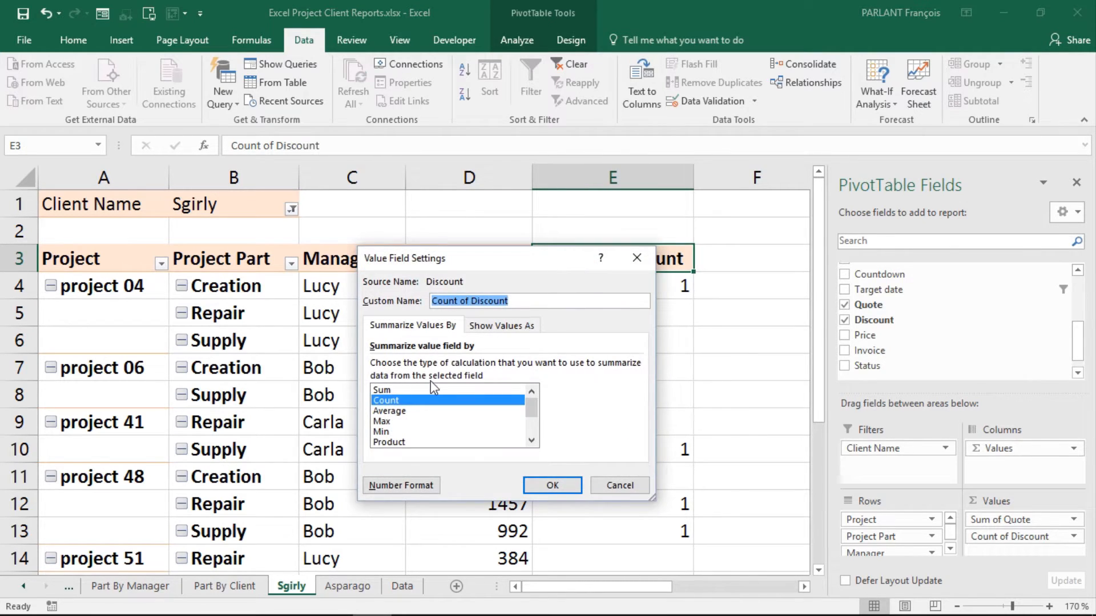
click(405, 389)
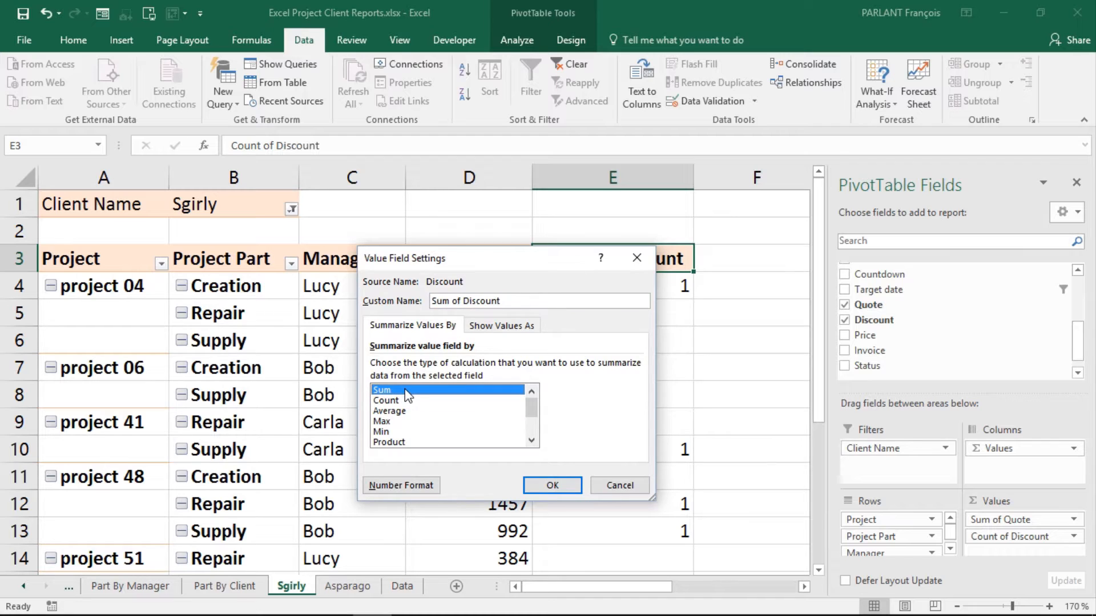
click(553, 486)
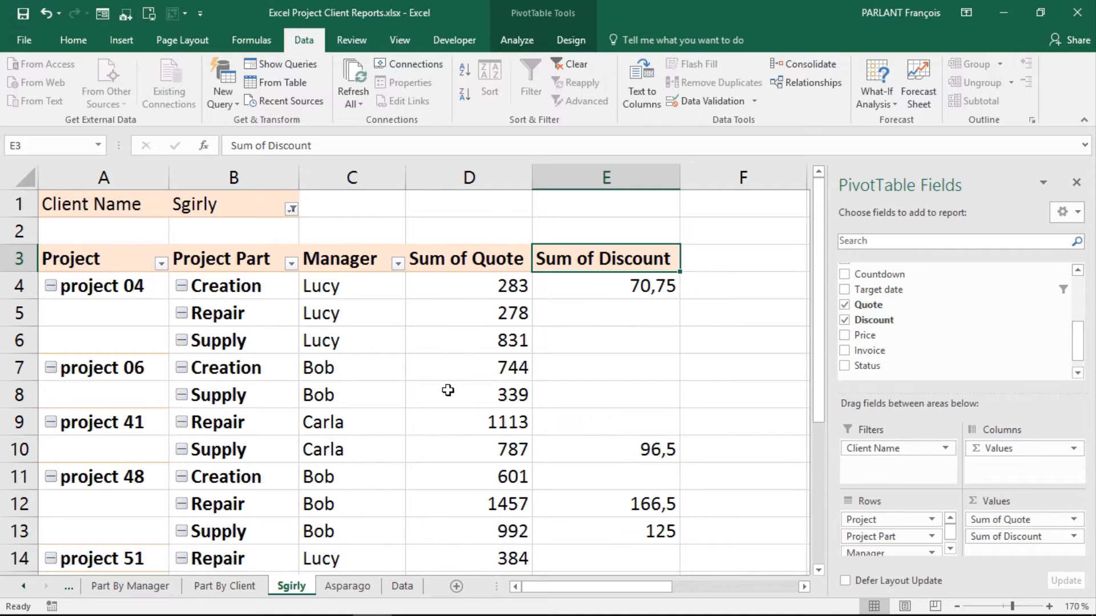
Enter a discount of 100 in cell M4 of the Data sheet
click(402, 586)
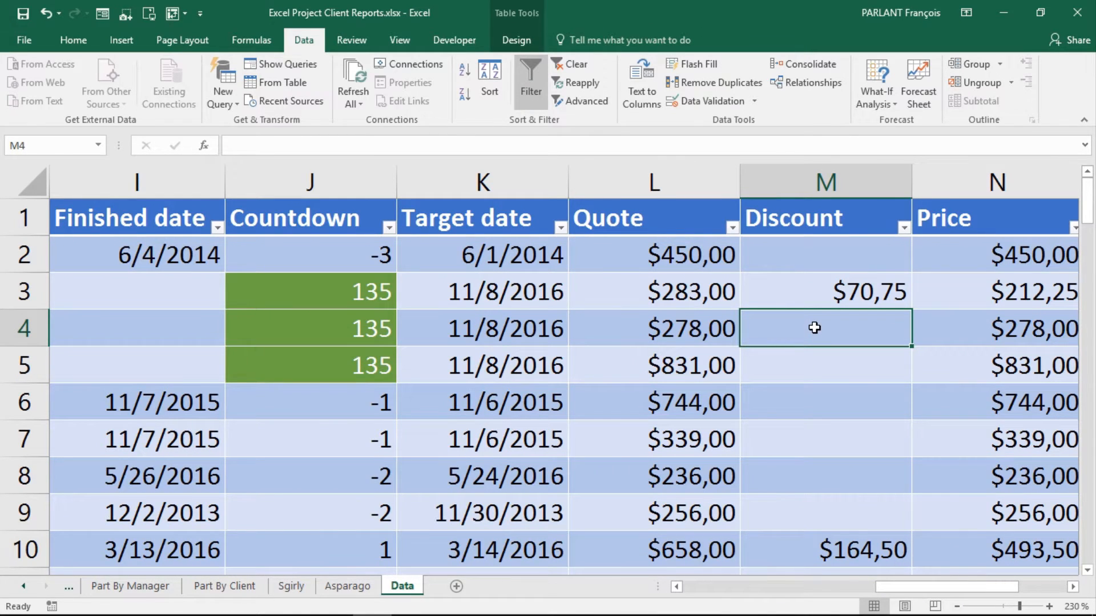
text(100)
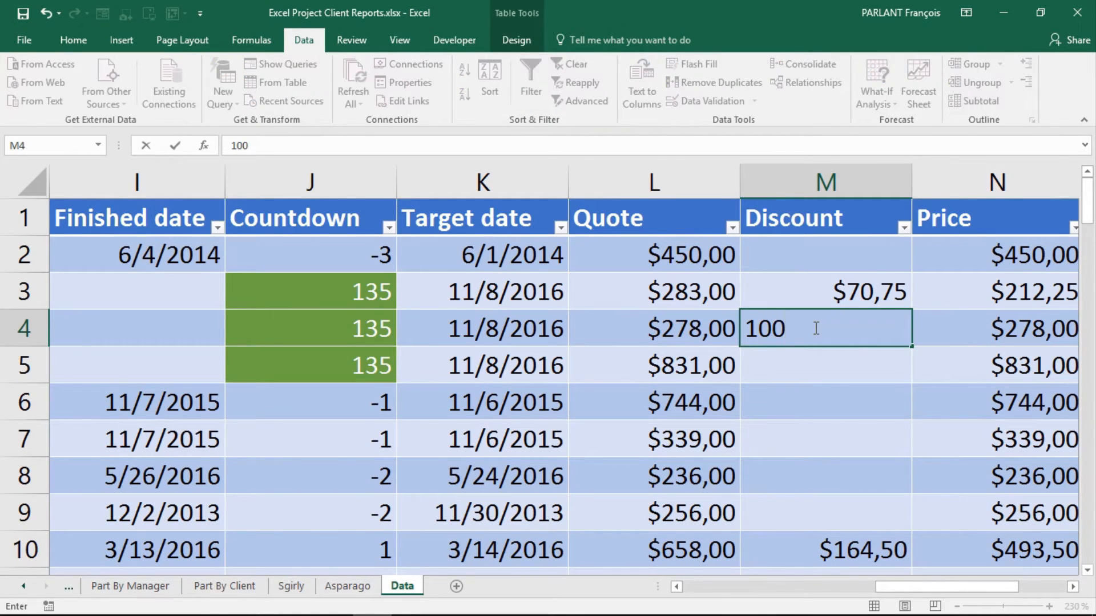
key(Tab)
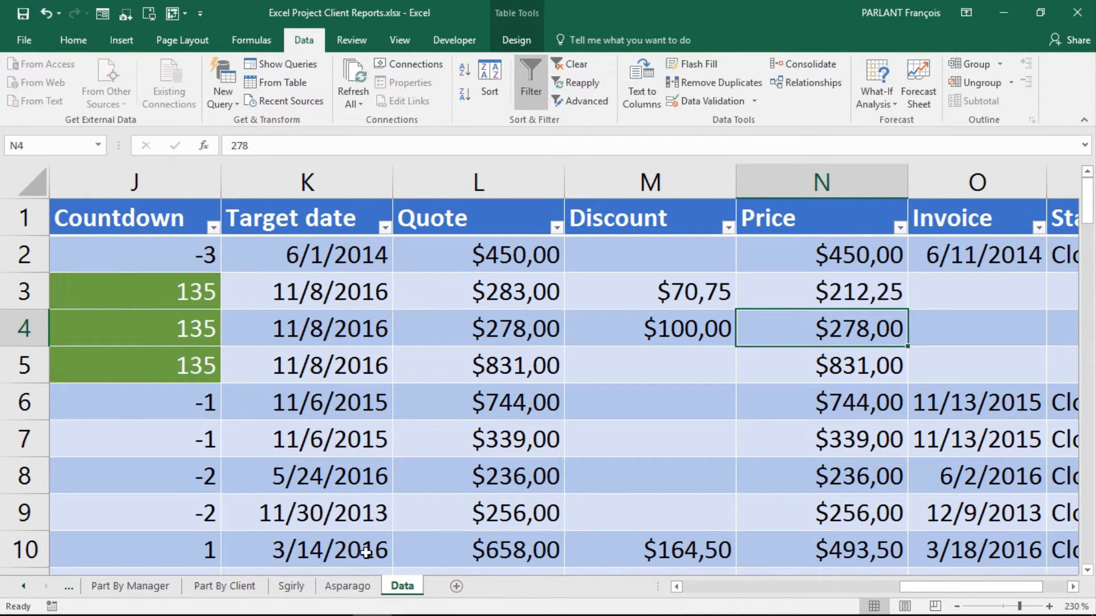
Return to the Sgirly report and refresh all PivotTables with the changed source data
click(291, 588)
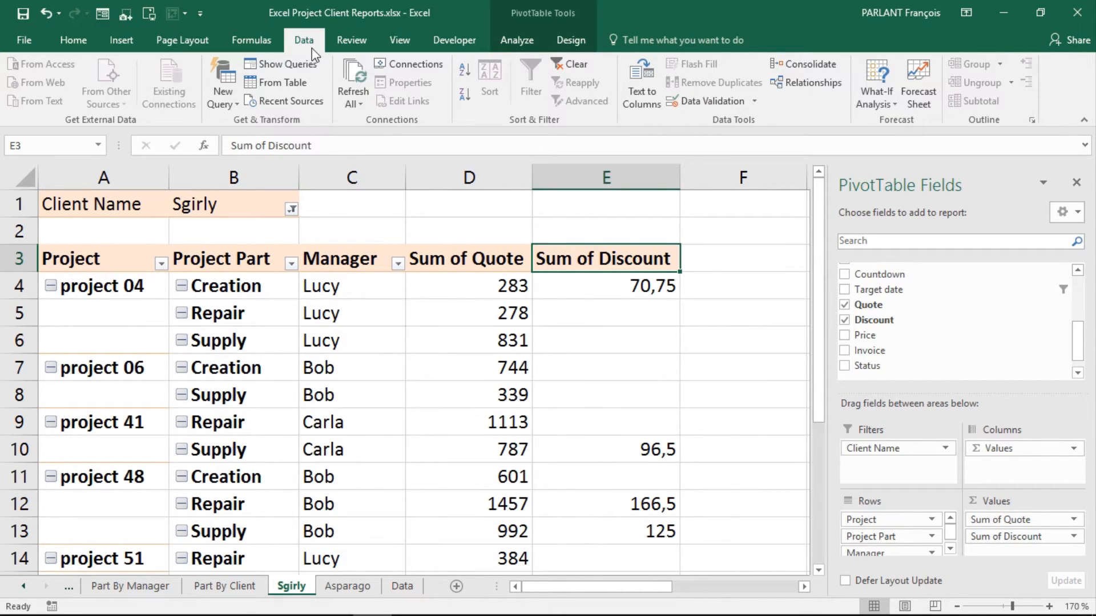
click(352, 104)
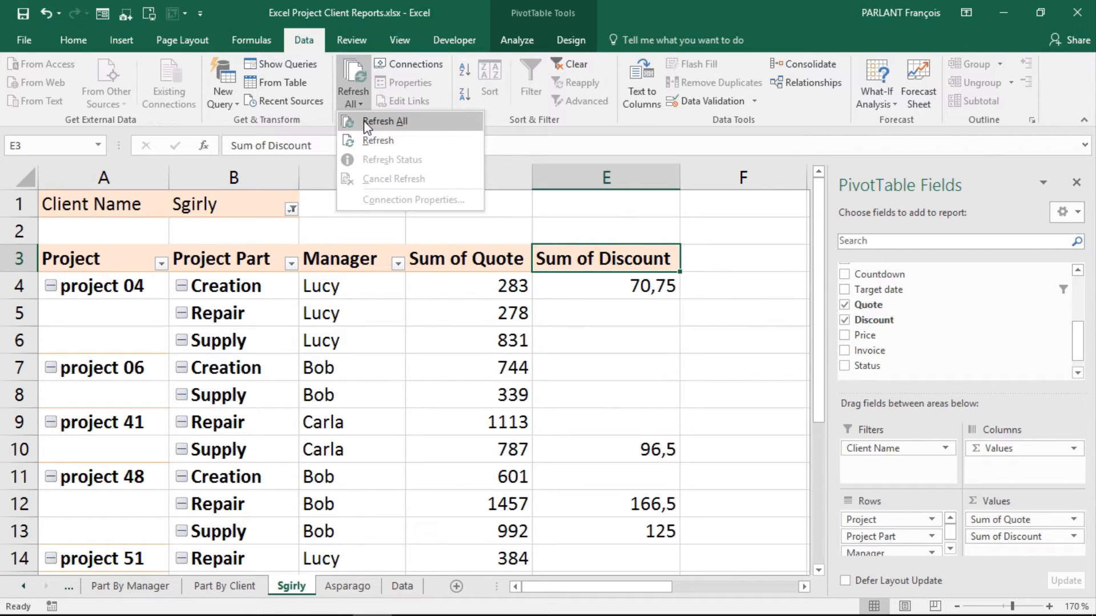
click(365, 121)
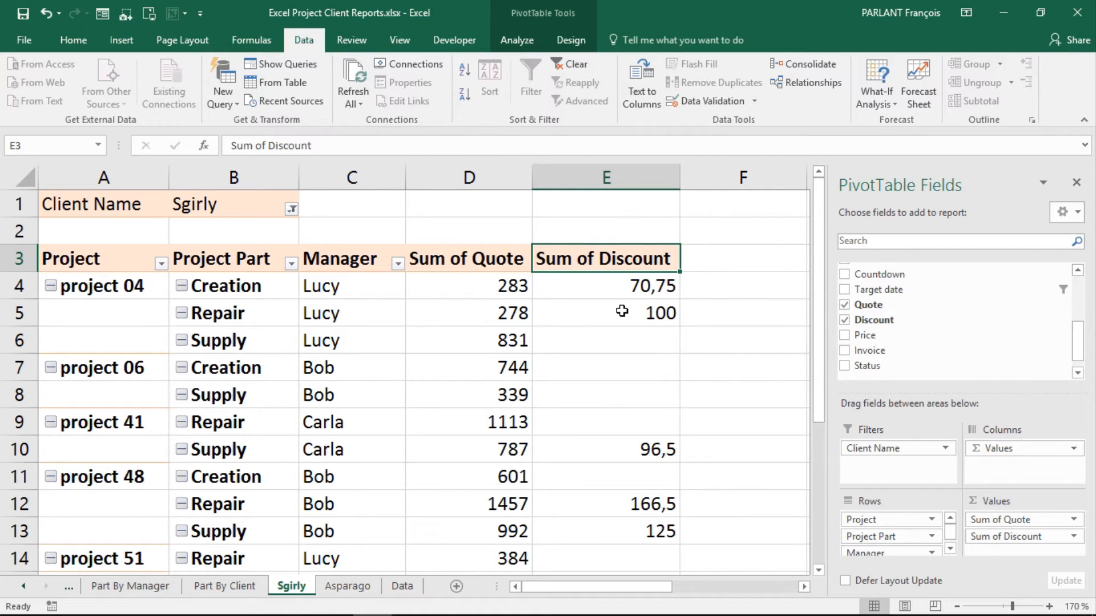
mouse_move(646, 317)
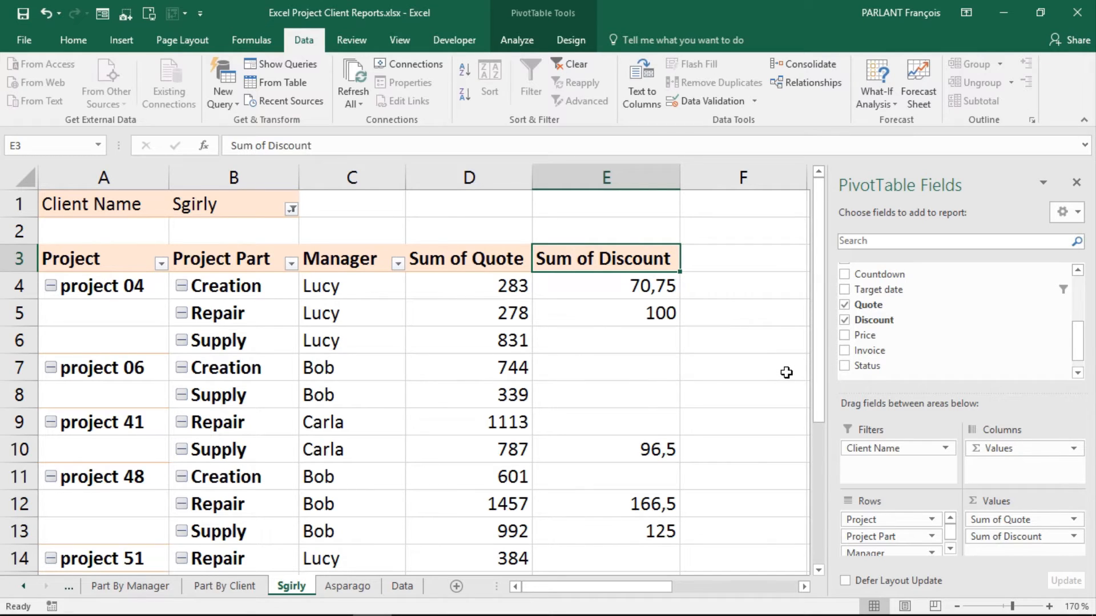